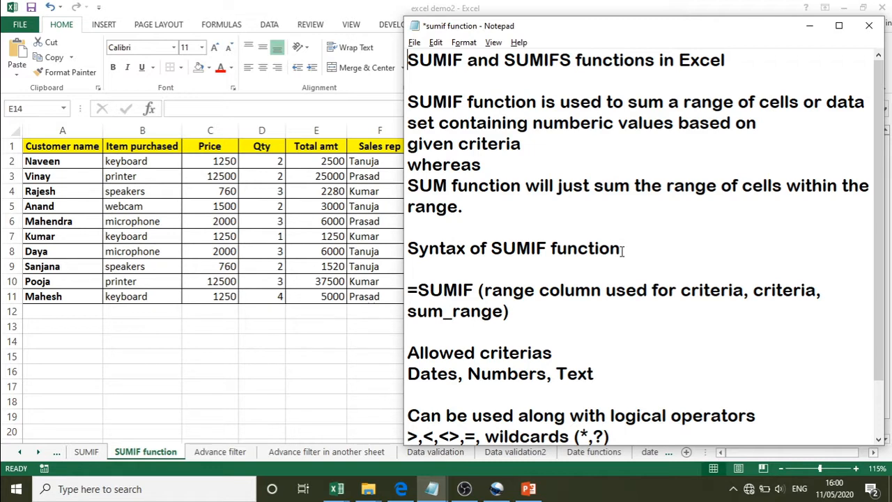
# - Switch to Excel and total the Total amt values E2:E11 in cell E13 with the SUM function
pyautogui.hotkey('alt', 'Tab')
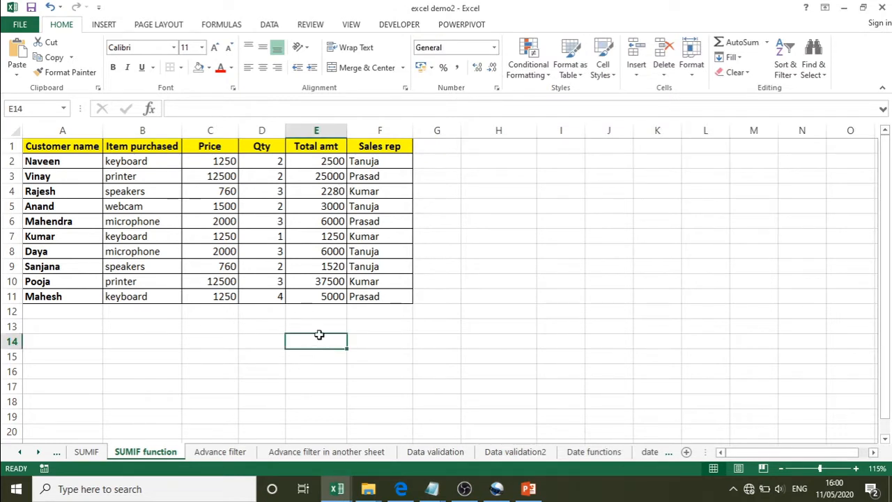
pyautogui.click(321, 329)
pyautogui.write('=sum')
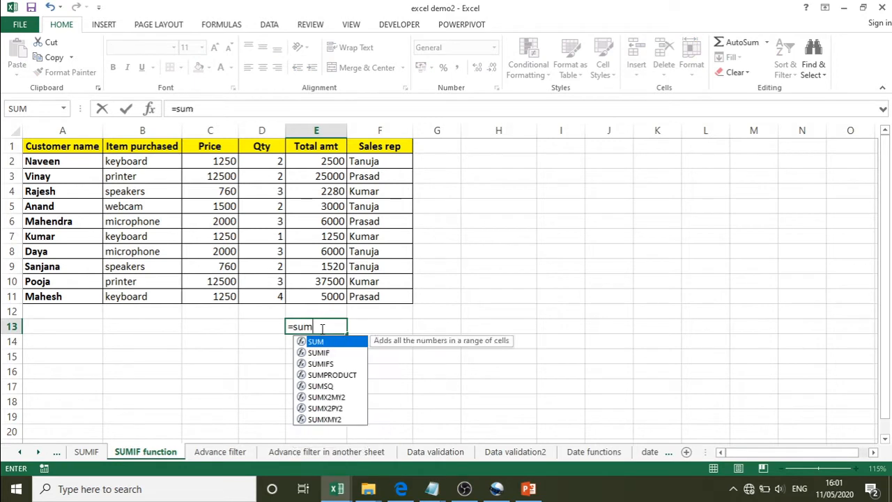
pyautogui.press('Tab')
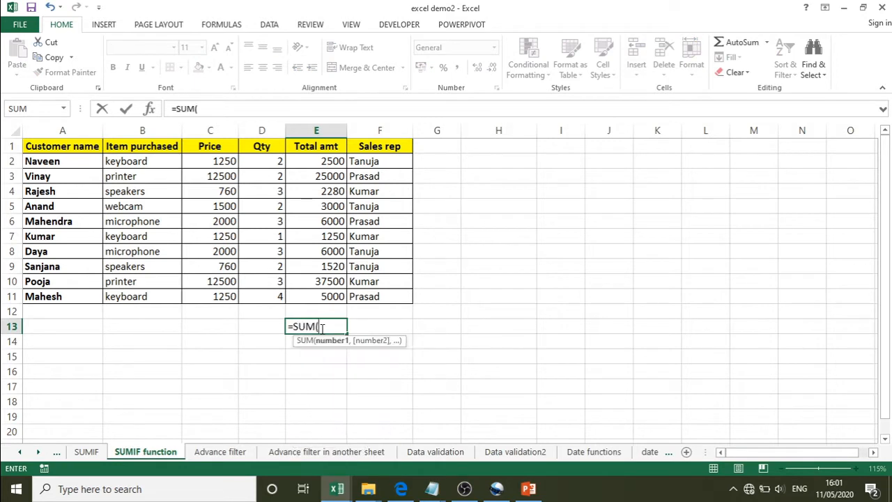
pyautogui.moveTo(317, 159); pyautogui.dragTo(312, 296)
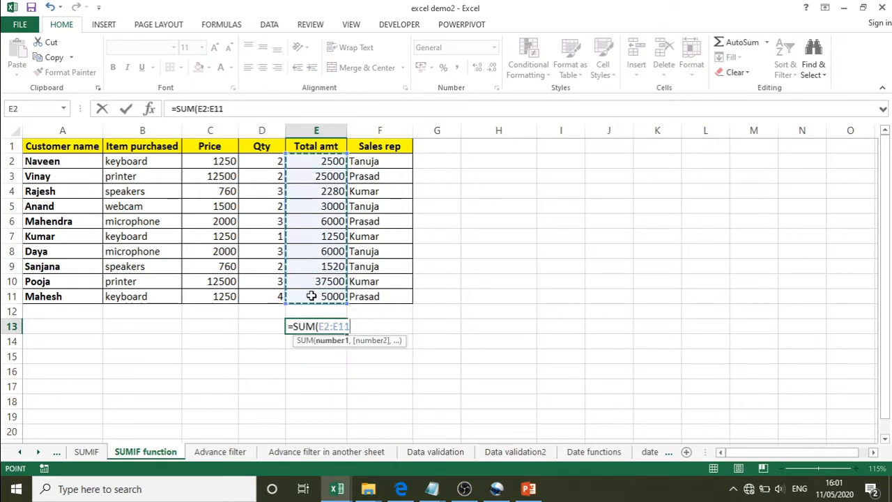
pyautogui.write(')')
pyautogui.press('Return')
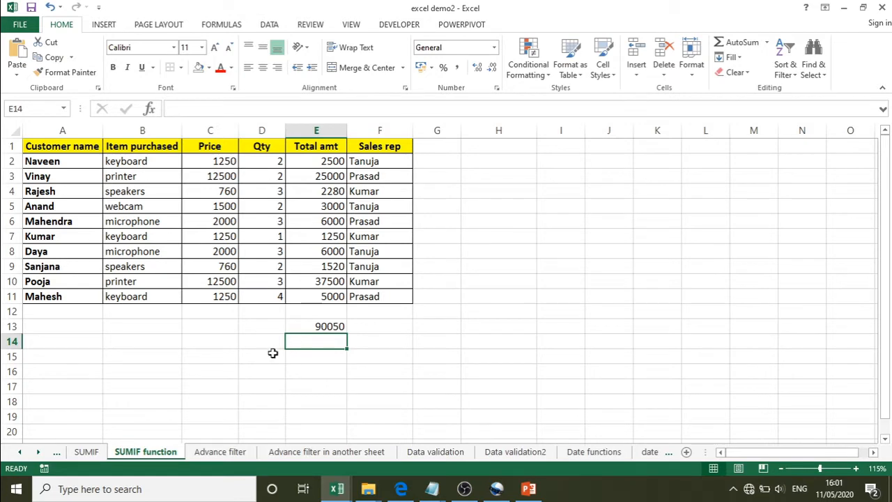
# - Review the SUMIF syntax in the Notepad notes and relate its arguments to the sheet's Item purchased and Total amt columns in Excel
pyautogui.hotkey('alt', 'Tab')
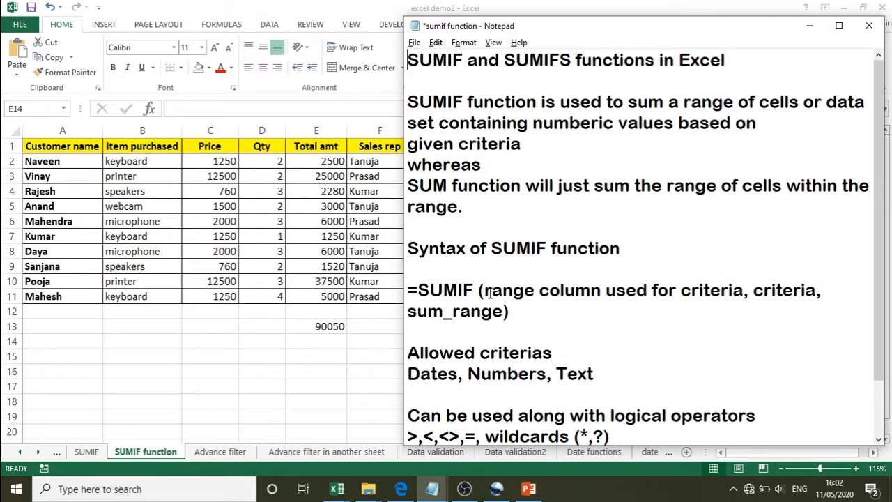
pyautogui.moveTo(486, 292); pyautogui.dragTo(744, 292)
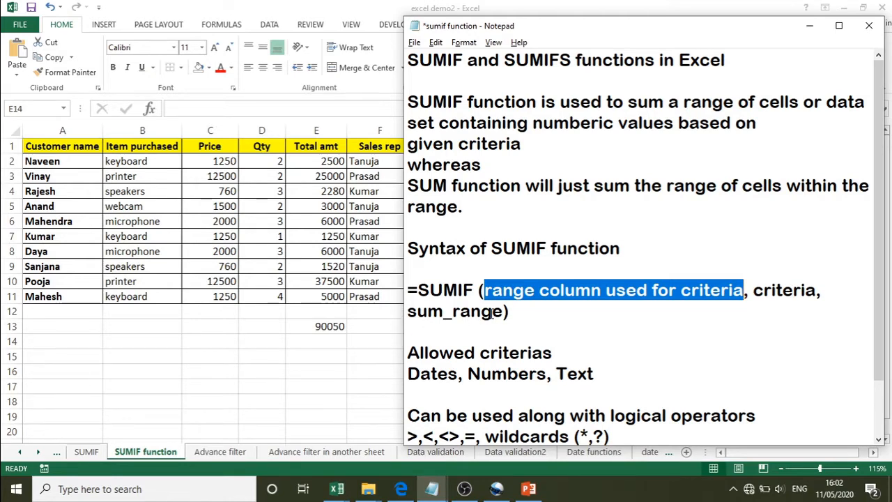
pyautogui.hotkey('alt', 'Tab')
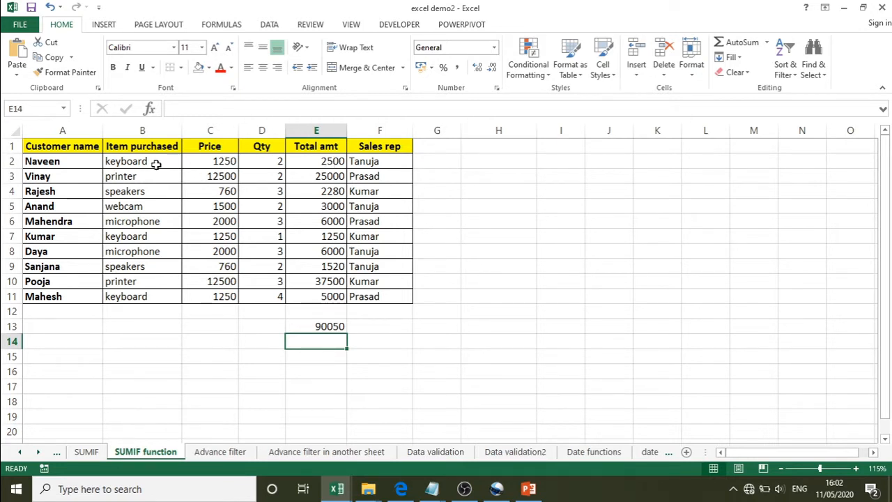
pyautogui.moveTo(151, 159); pyautogui.dragTo(146, 295)
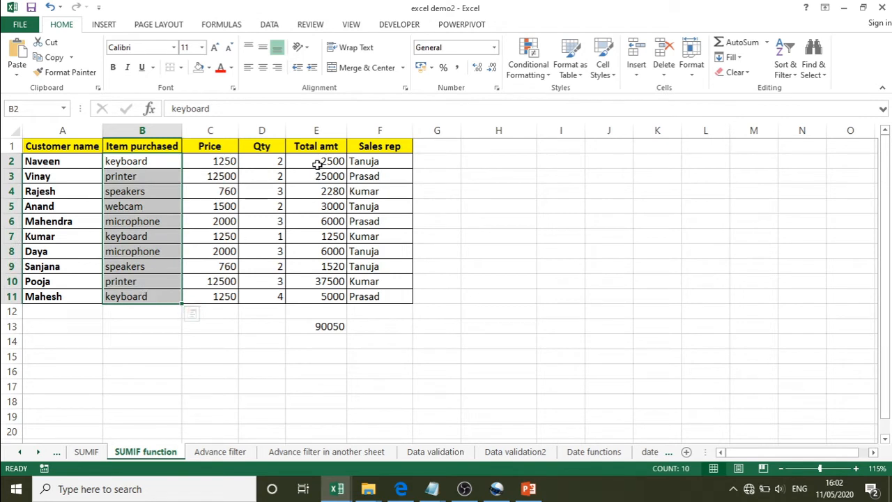
pyautogui.moveTo(318, 162); pyautogui.dragTo(316, 295)
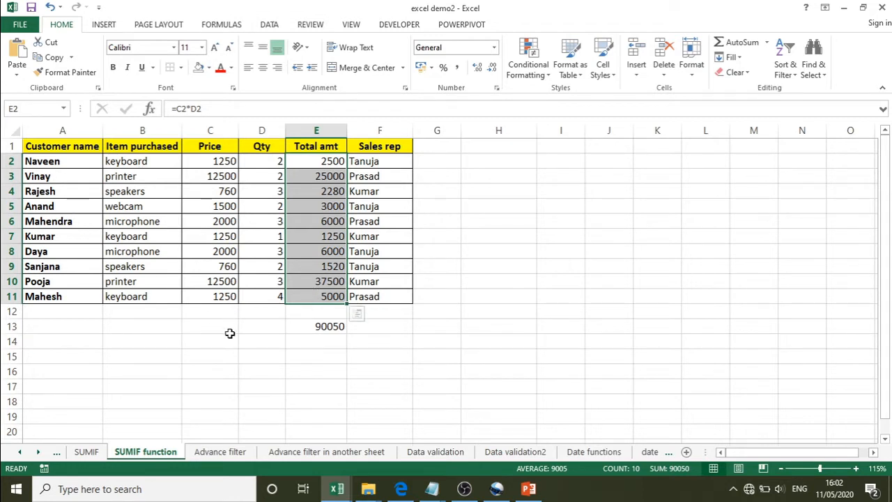
pyautogui.click(231, 338)
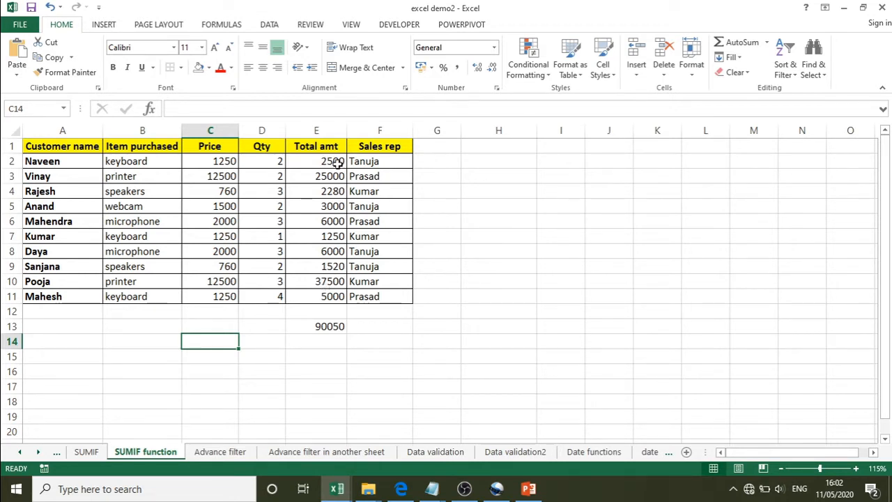
pyautogui.moveTo(337, 163); pyautogui.dragTo(313, 298)
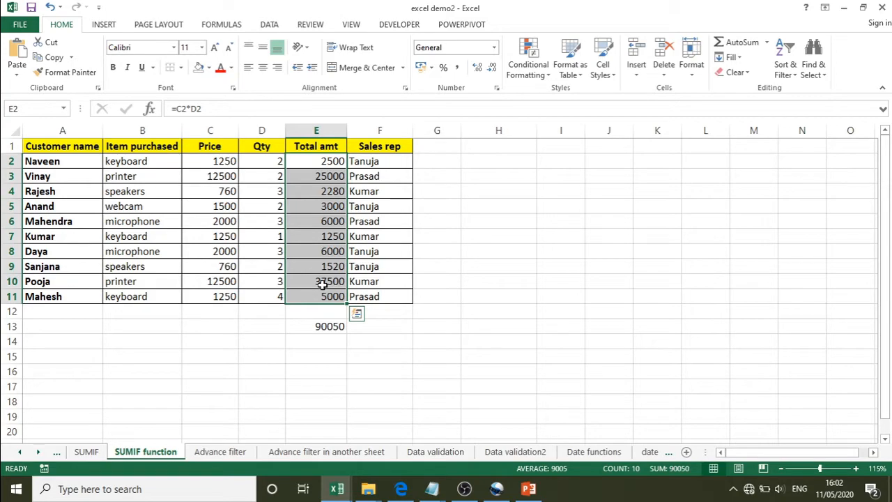
pyautogui.moveTo(432, 488)
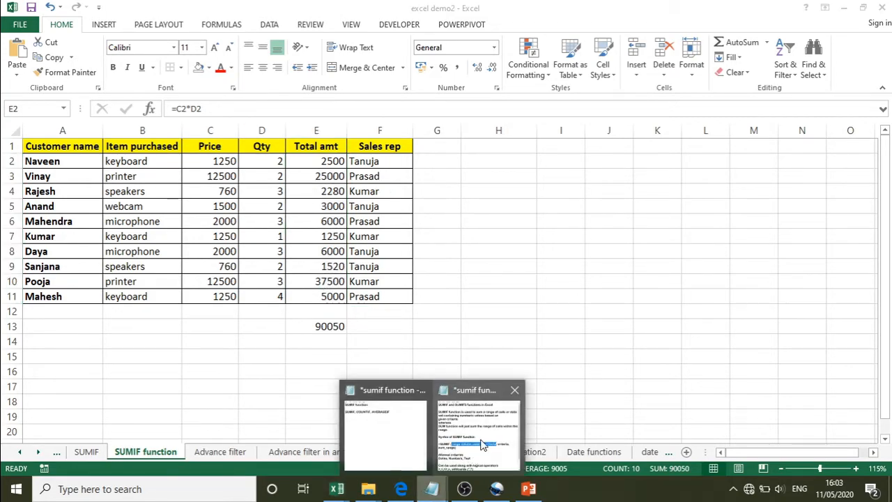
pyautogui.click(490, 437)
pyautogui.click(557, 321)
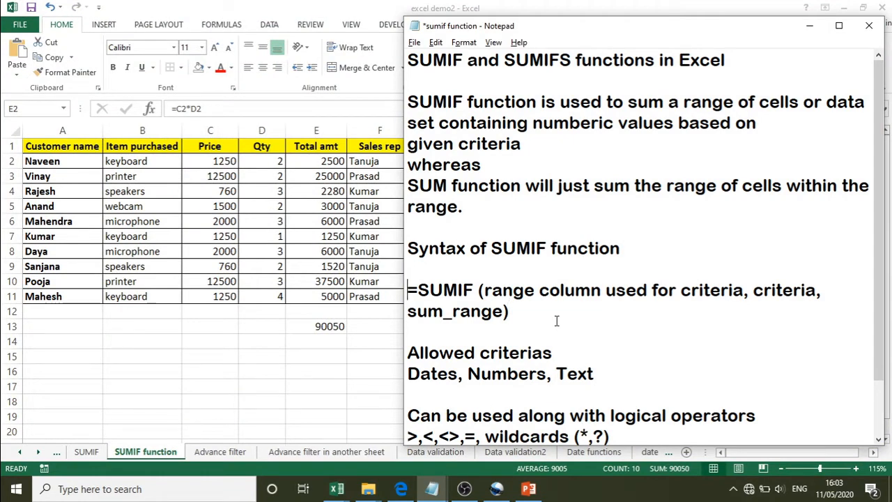
pyautogui.hotkey('alt', 'Tab')
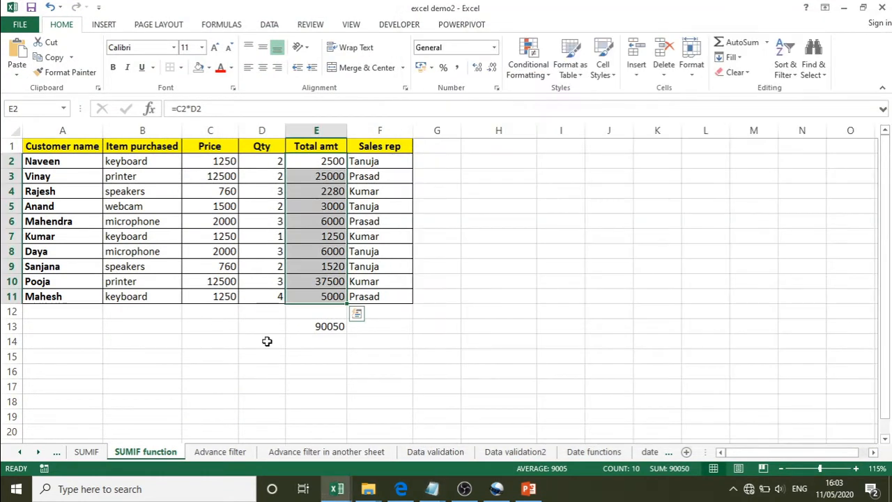
pyautogui.click(267, 341)
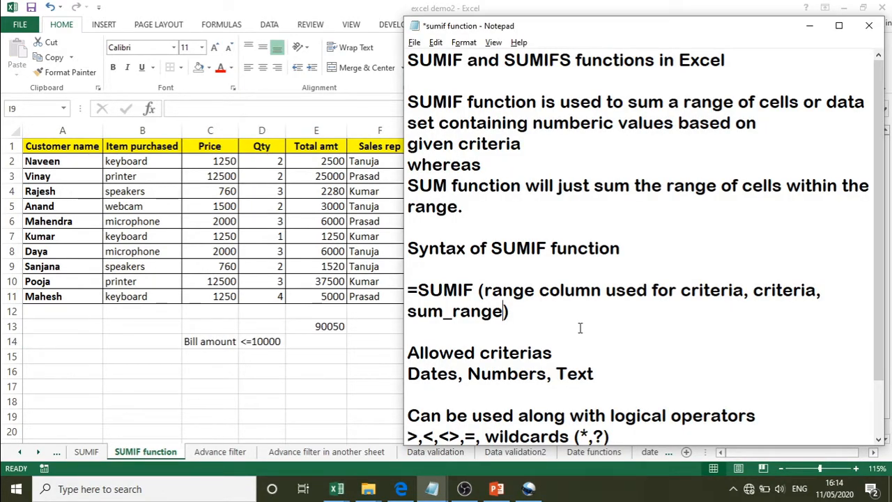
# - Switch to Excel and begin a SUMIF formula in E14 with E2:E11 as the criteria range
pyautogui.hotkey('alt', 'Tab')
pyautogui.click(311, 342)
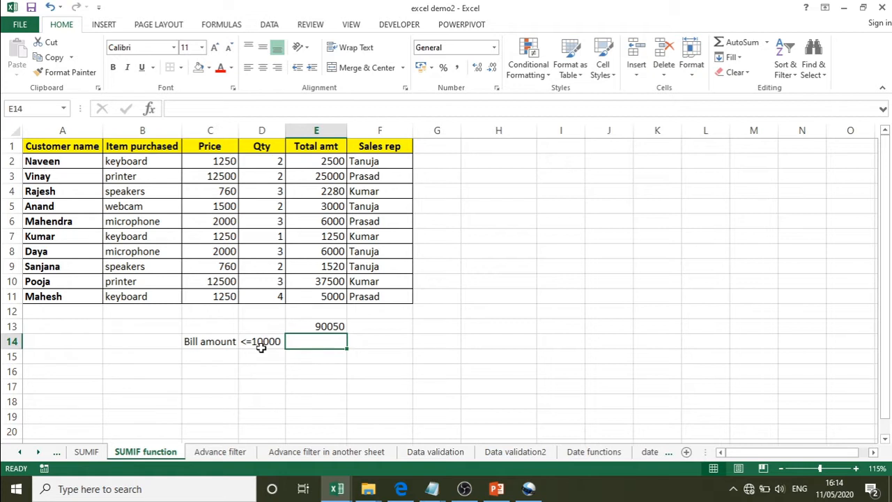
pyautogui.click(335, 177)
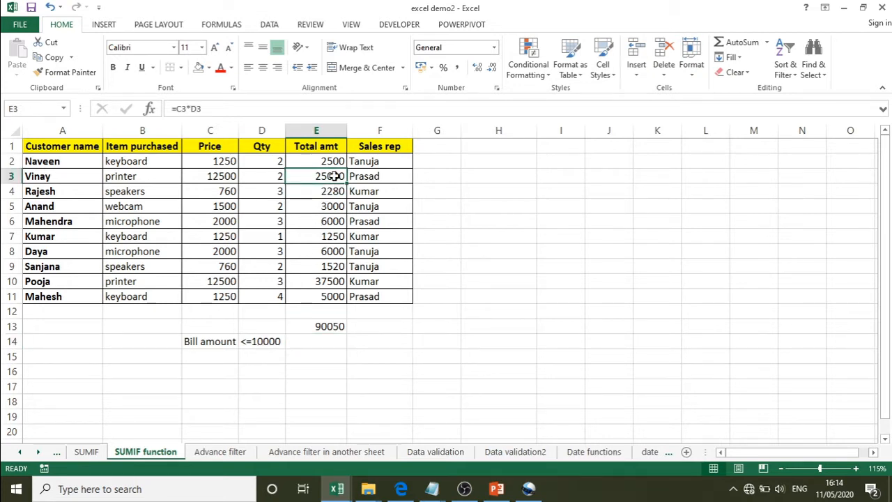
pyautogui.click(319, 282)
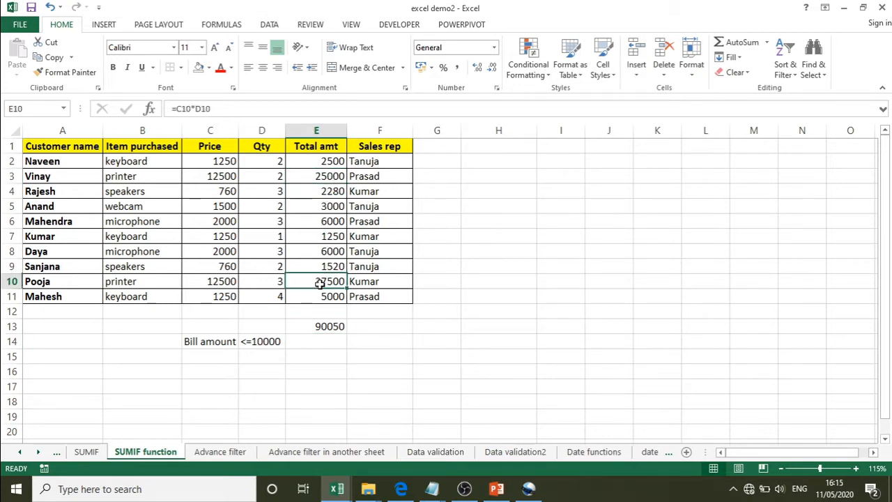
pyautogui.click(329, 342)
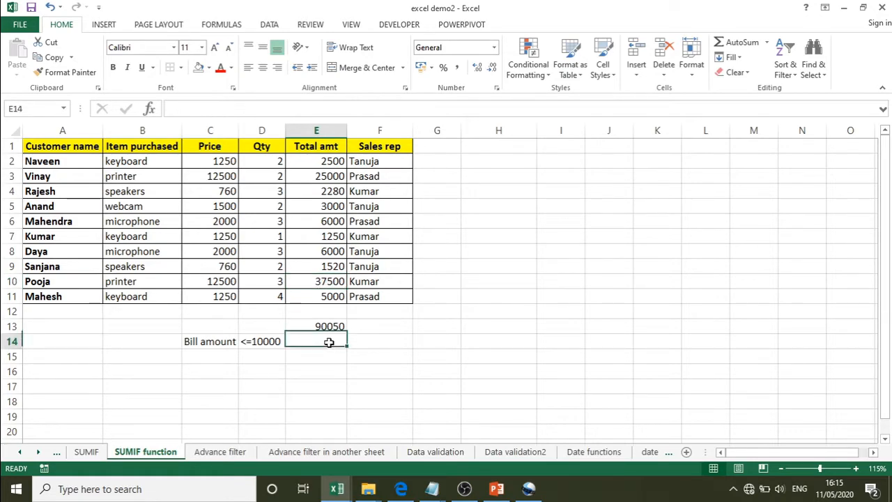
pyautogui.write('=S')
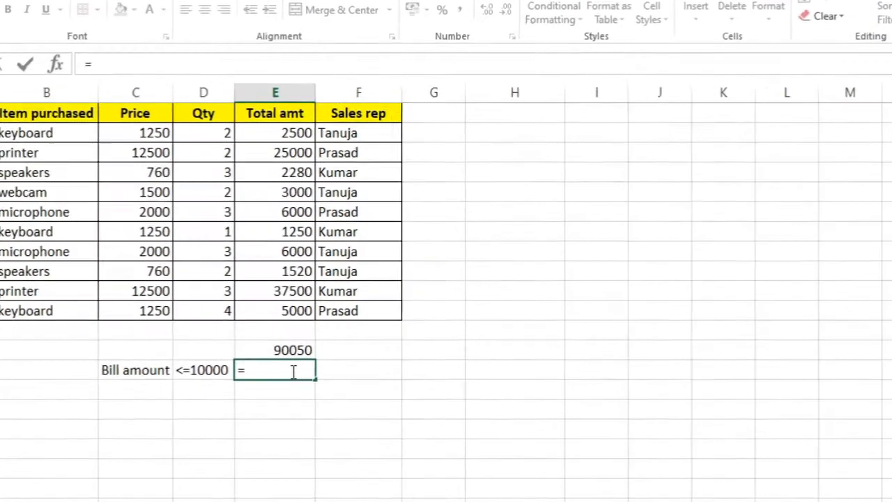
pyautogui.write('UMIF(')
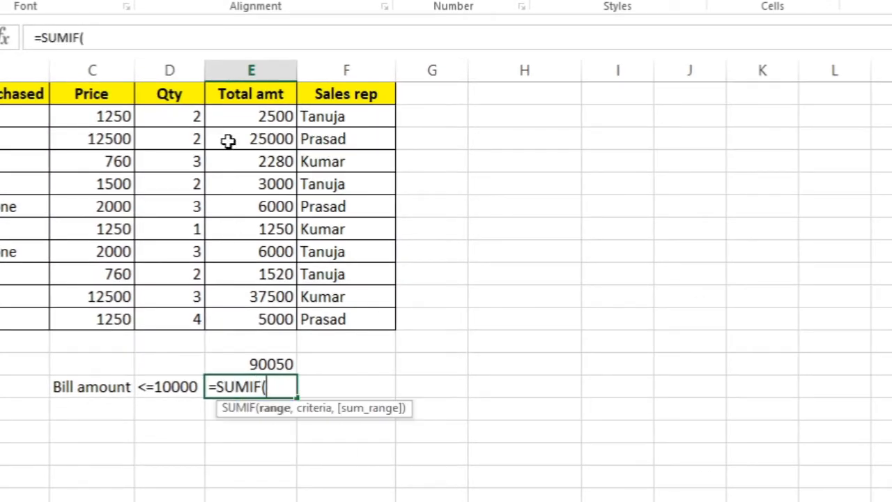
pyautogui.moveTo(244, 122); pyautogui.dragTo(244, 321)
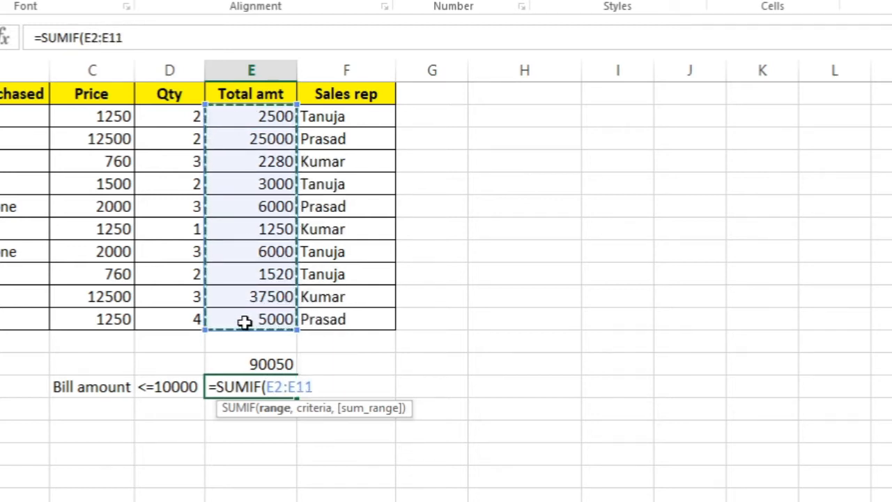
pyautogui.write(',')
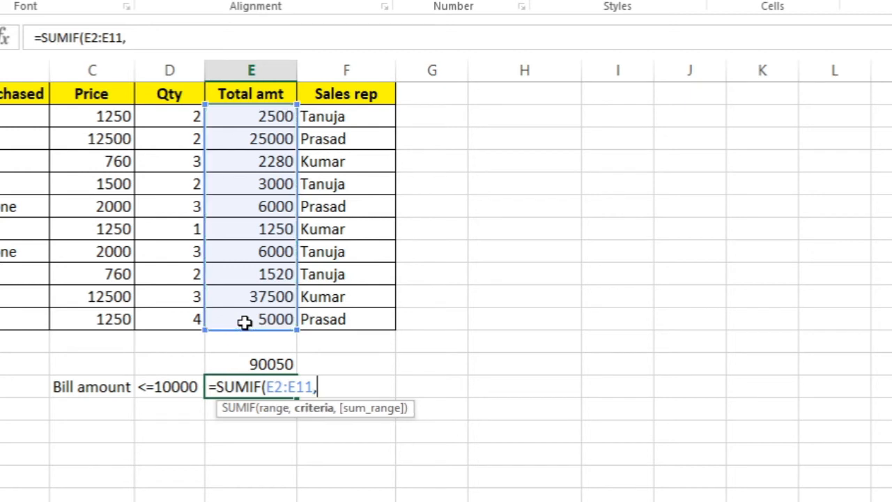
pyautogui.write('"<=10000')
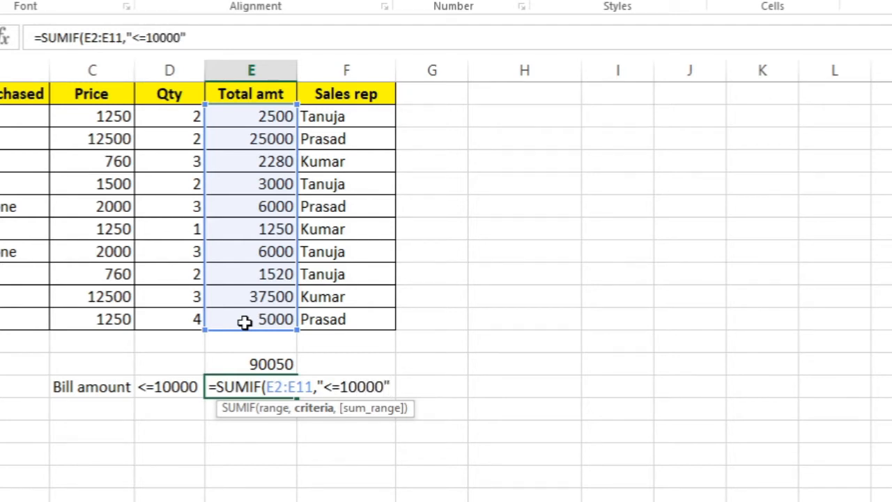
pyautogui.press('BackSpace')
pyautogui.press('BackSpace')
pyautogui.press('BackSpace')
pyautogui.press('BackSpace')
pyautogui.press('BackSpace')
pyautogui.press('BackSpace')
pyautogui.press('BackSpace')
pyautogui.press('BackSpace')
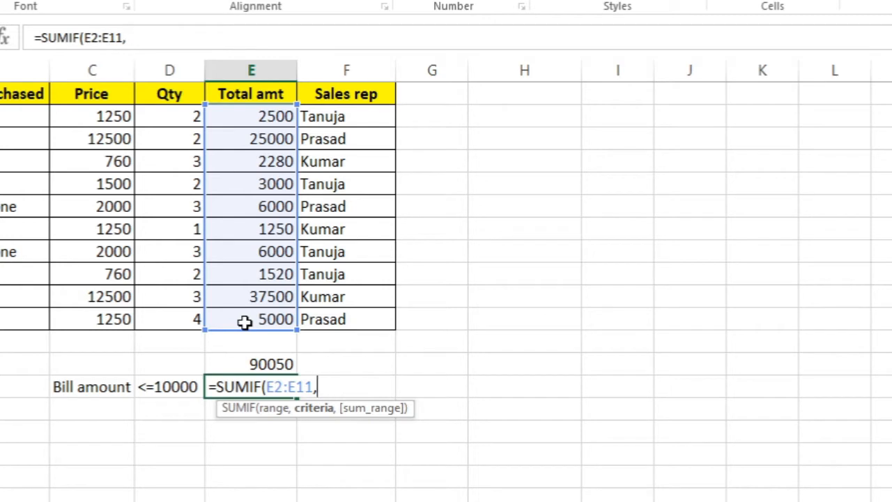
# - Complete the SUMIF formula with D14 as the criteria and E2:E11 as the sum range
pyautogui.click(170, 388)
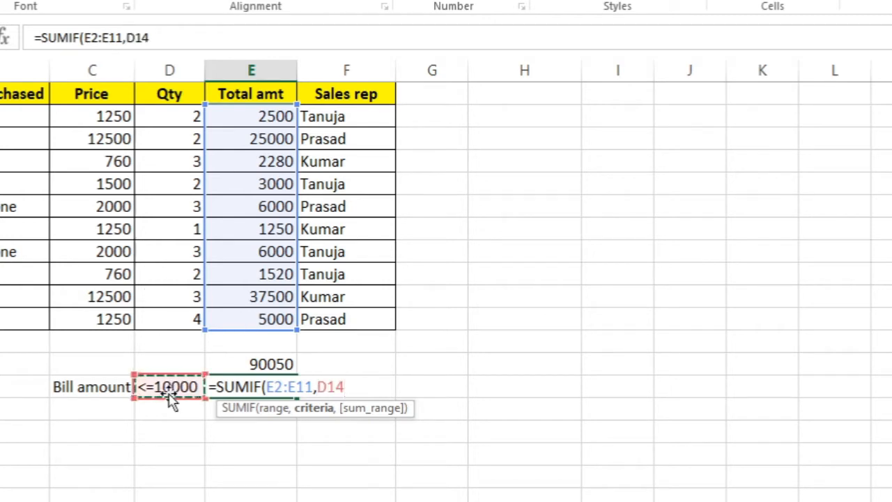
pyautogui.write(',')
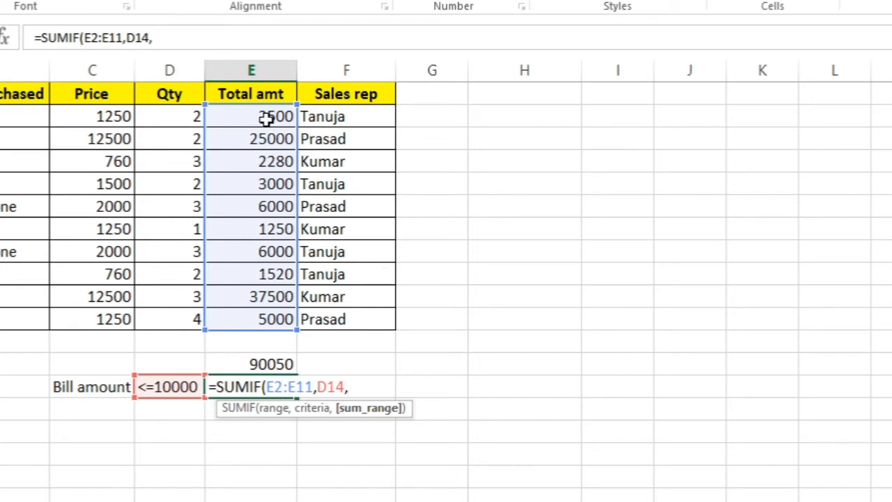
pyautogui.moveTo(267, 119); pyautogui.dragTo(272, 321)
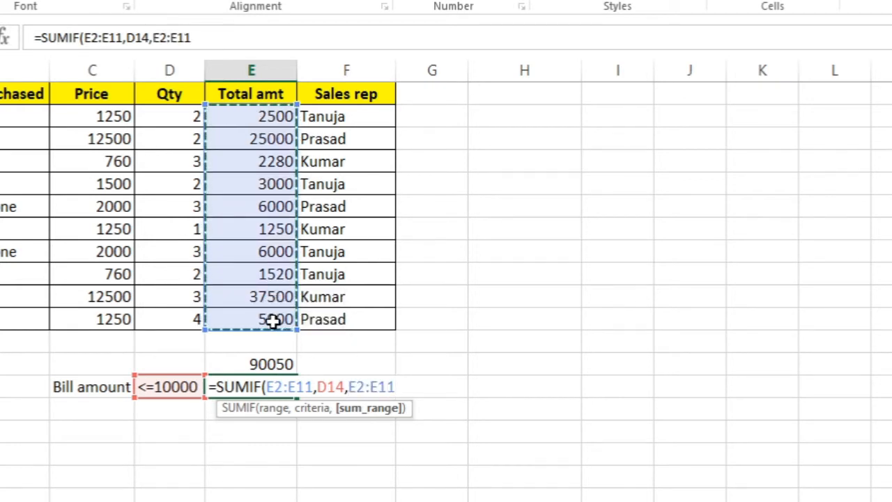
pyautogui.write(')')
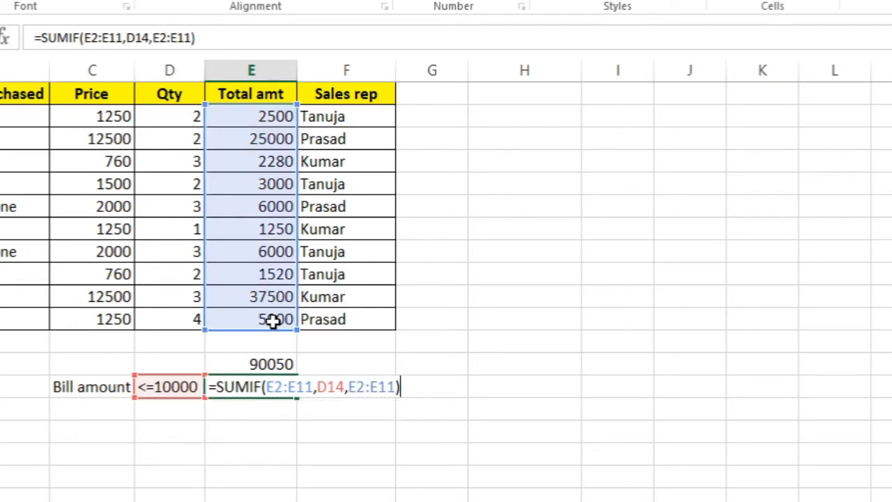
pyautogui.press('Return')
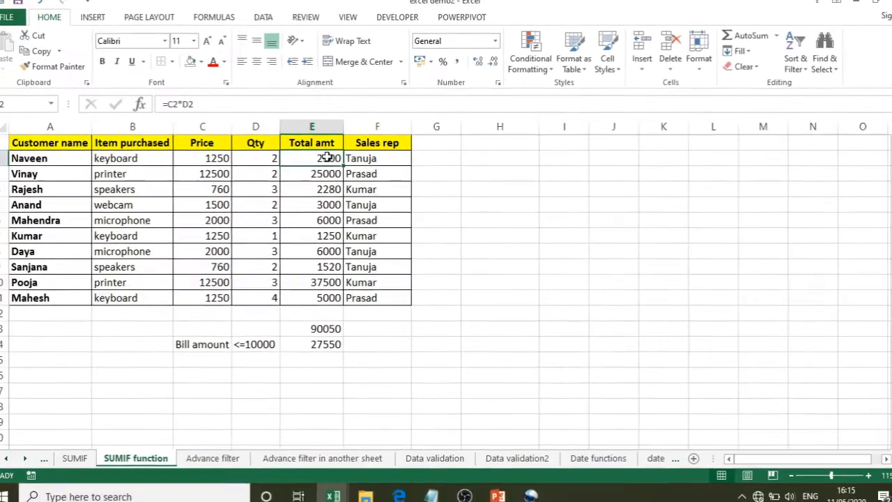
# - Check the Total amt range and the arguments of the SUMIF formula in E14, ending at cell C15
pyautogui.moveTo(274, 117); pyautogui.dragTo(269, 309)
pyautogui.moveTo(328, 290); pyautogui.dragTo(328, 290)
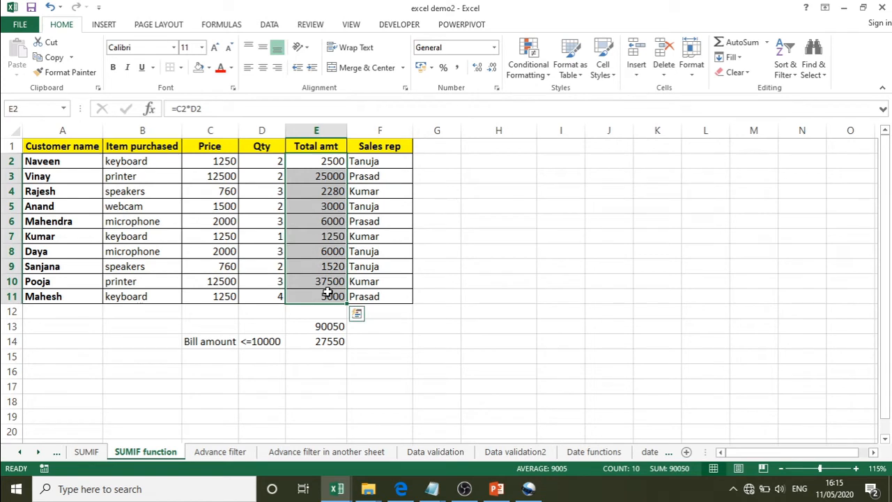
pyautogui.click(330, 341)
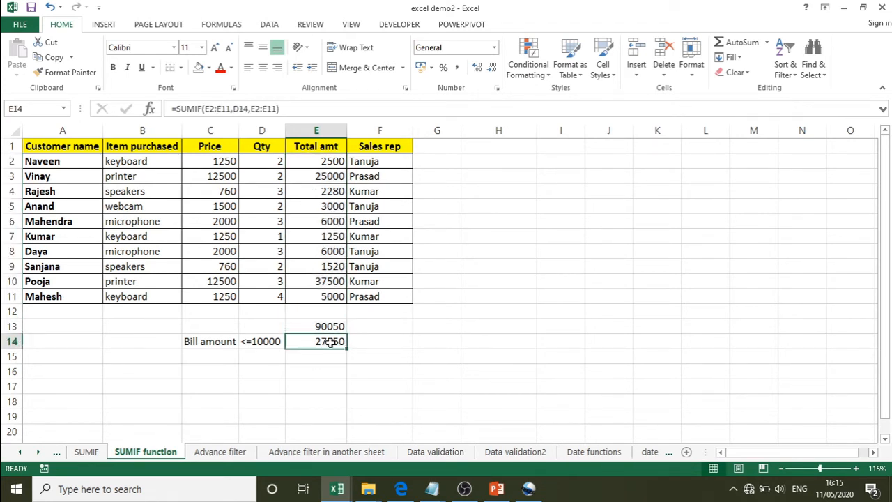
pyautogui.doubleClick(331, 341)
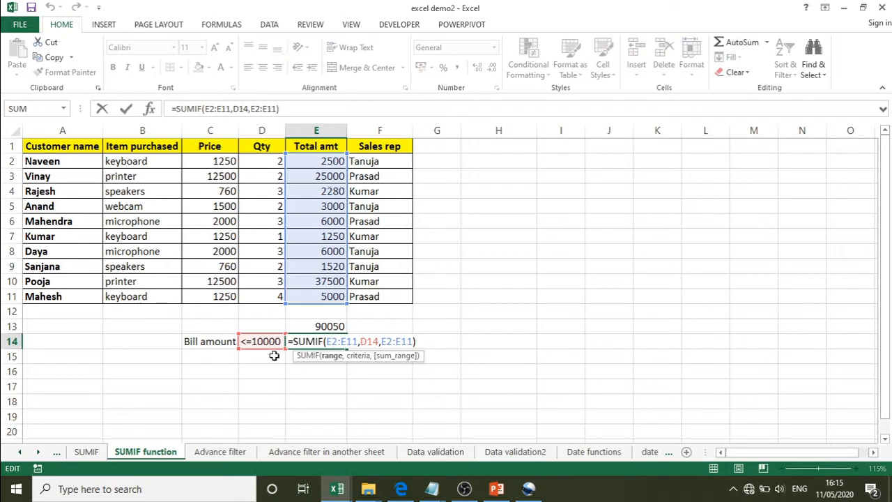
pyautogui.press('Return')
pyautogui.press('Left')
pyautogui.press('Left')
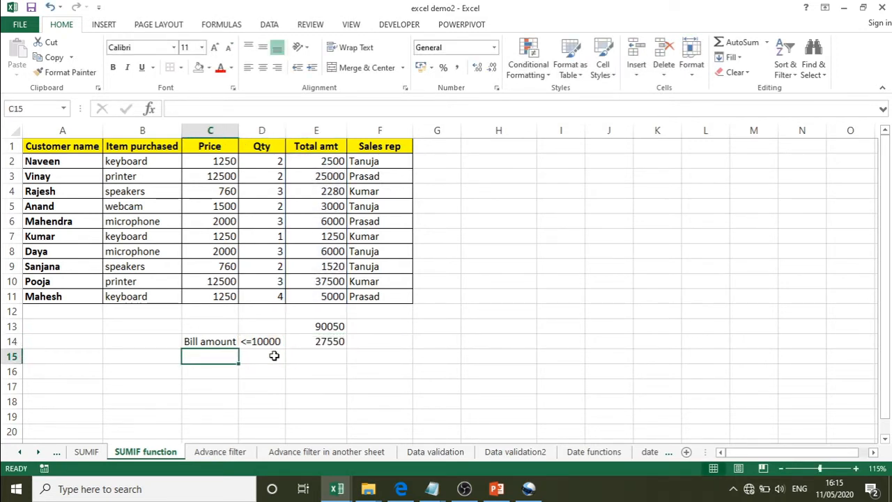
# - Enter keyboard as the lookup criterion in D15
pyautogui.click(274, 356)
pyautogui.write('K')
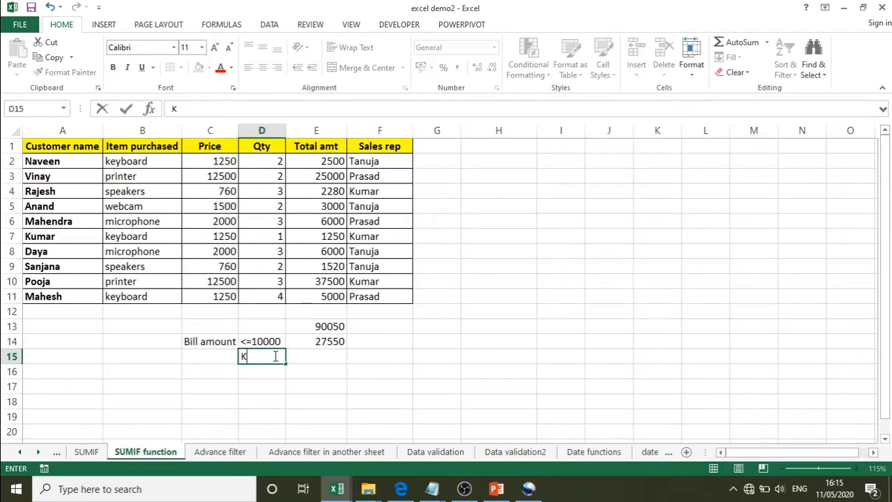
pyautogui.write('Eyboard')
pyautogui.press('Tab')
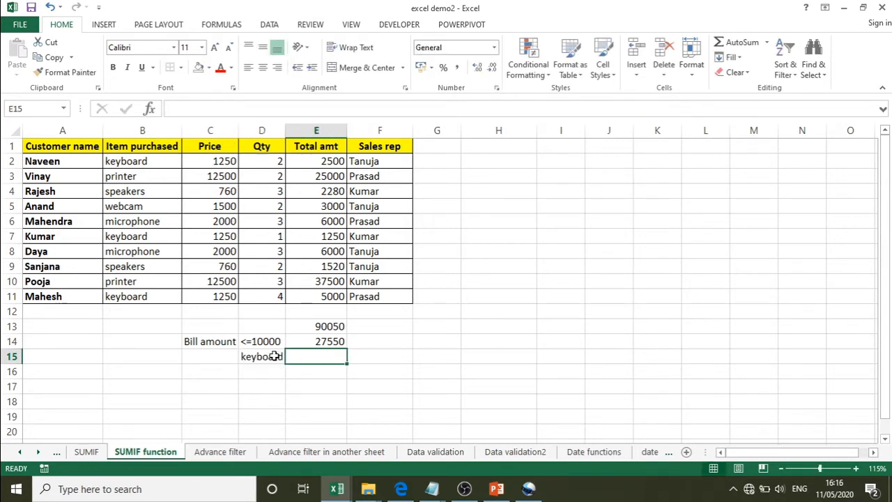
# - Begin a SUMIF formula in E15 with the Item purchased cells B2:B11 as the criteria range
pyautogui.write('=sumi')
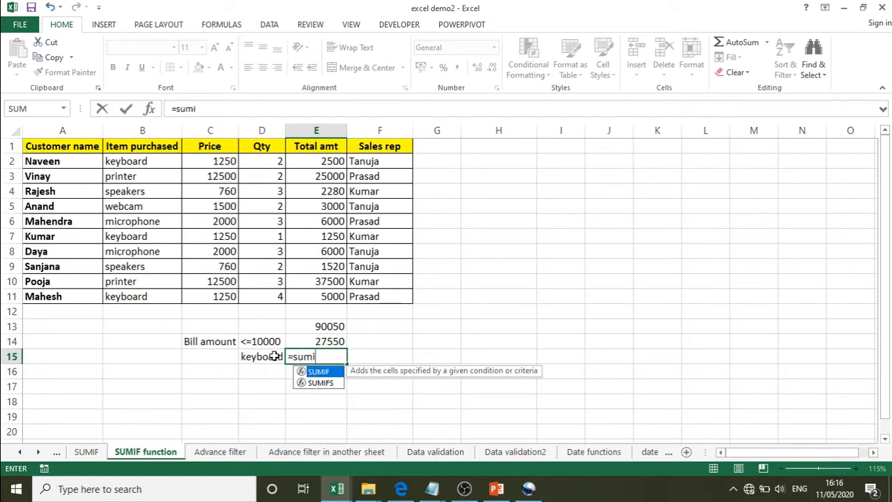
pyautogui.press('Tab')
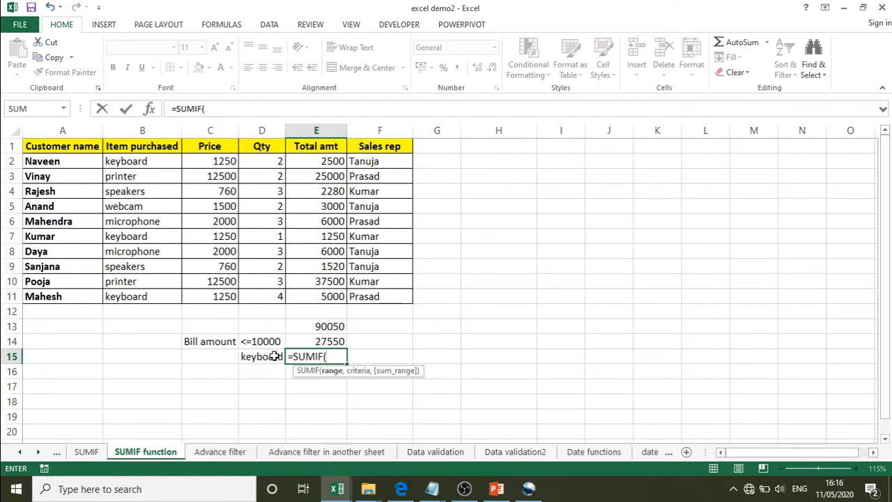
pyautogui.moveTo(142, 161); pyautogui.dragTo(150, 294)
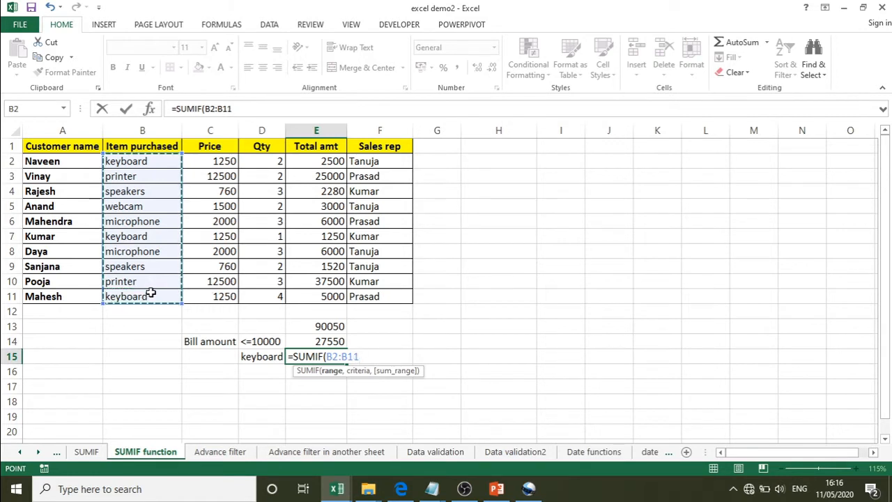
pyautogui.write(',"keyboard')
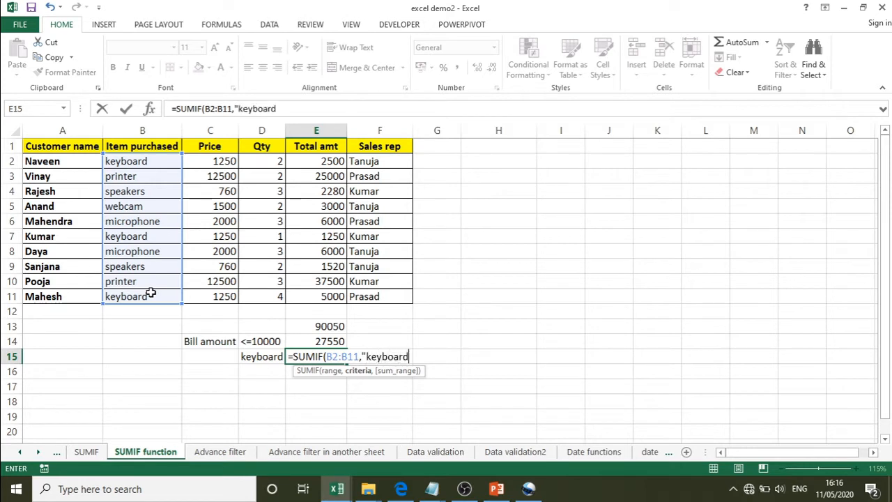
pyautogui.press('BackSpace')
pyautogui.press('BackSpace')
pyautogui.press('BackSpace')
pyautogui.press('BackSpace')
pyautogui.press('BackSpace')
pyautogui.press('BackSpace')
pyautogui.press('BackSpace')
pyautogui.press('BackSpace')
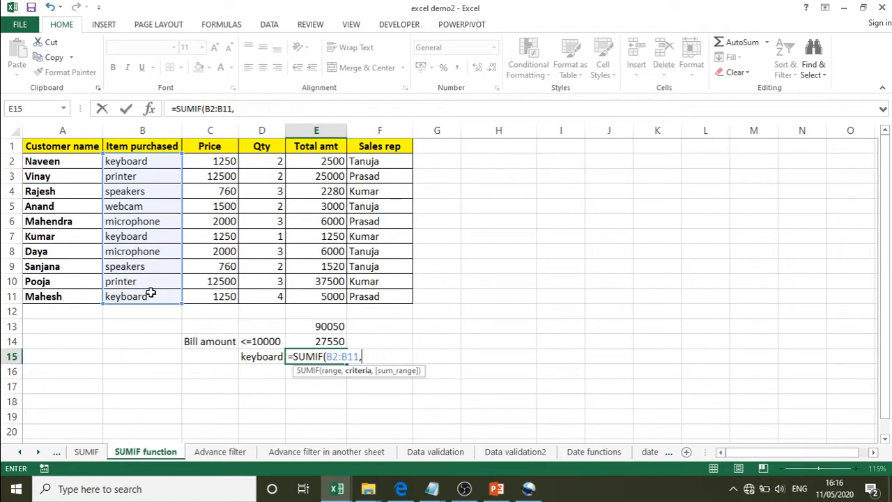
# - Complete the SUMIF formula in E15 with D15 as the criteria and E2:E11 as the sum range
pyautogui.press('Left')
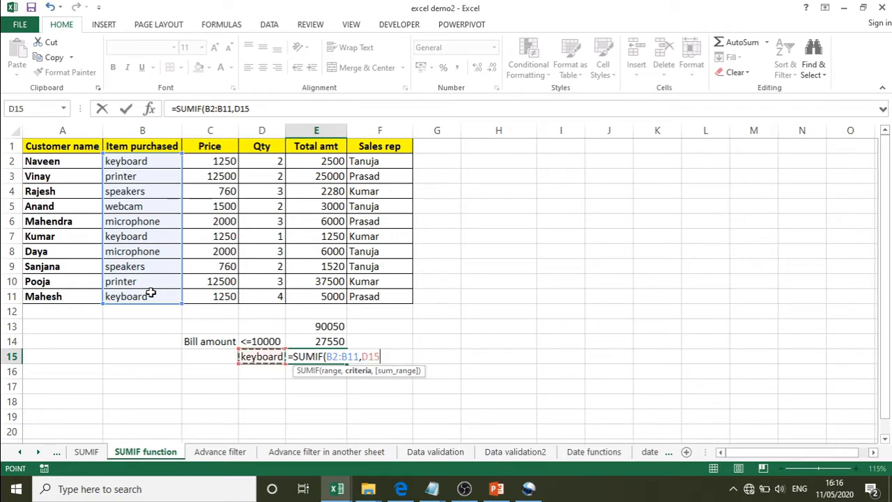
pyautogui.write(',')
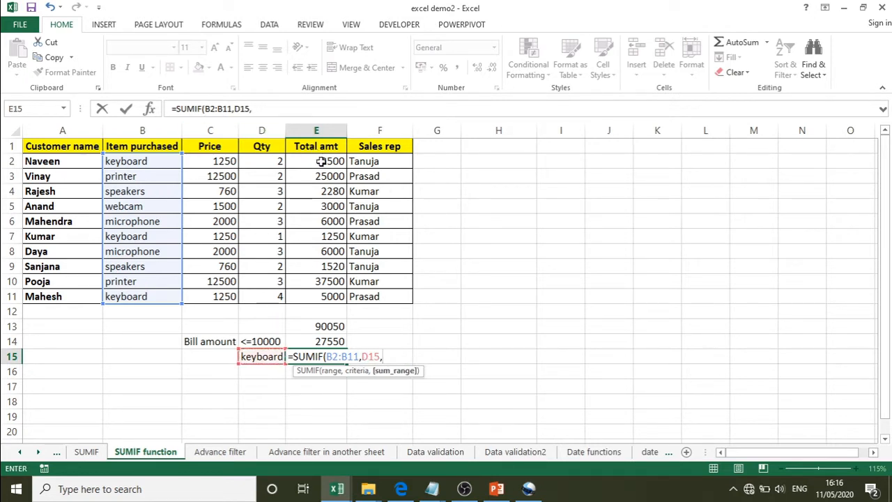
pyautogui.moveTo(325, 165); pyautogui.dragTo(322, 296)
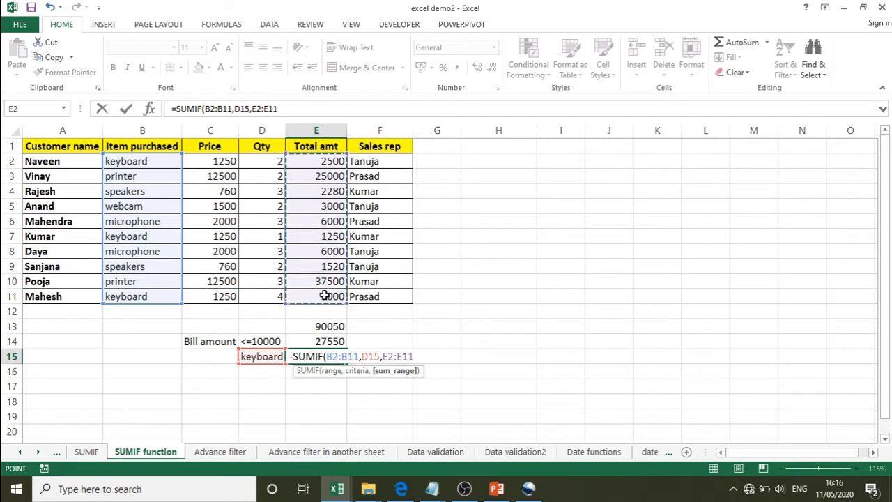
pyautogui.write(')')
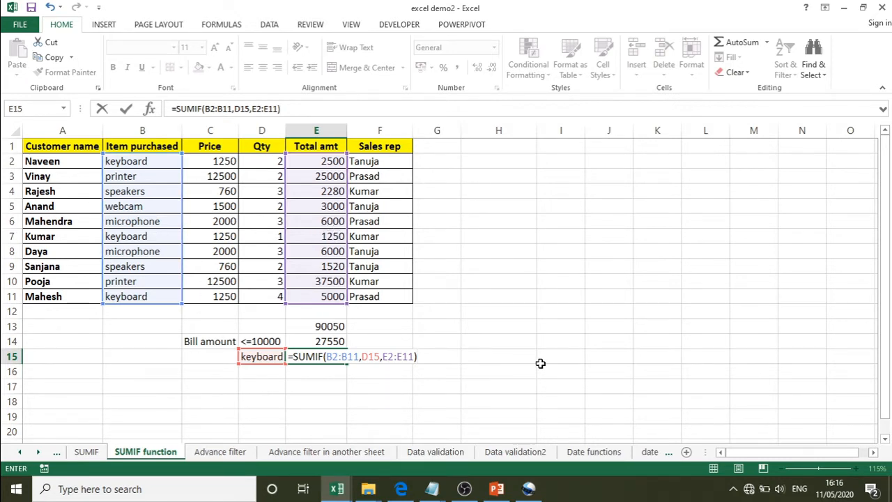
pyautogui.press('Return')
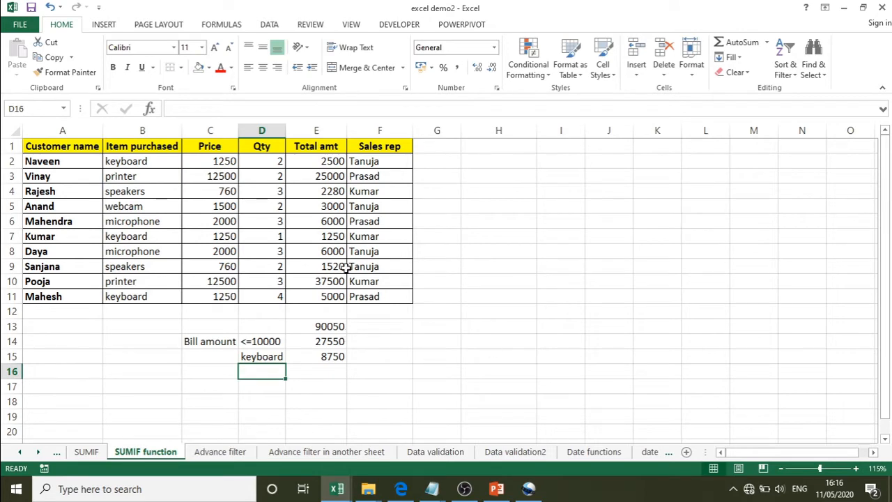
pyautogui.click(336, 164)
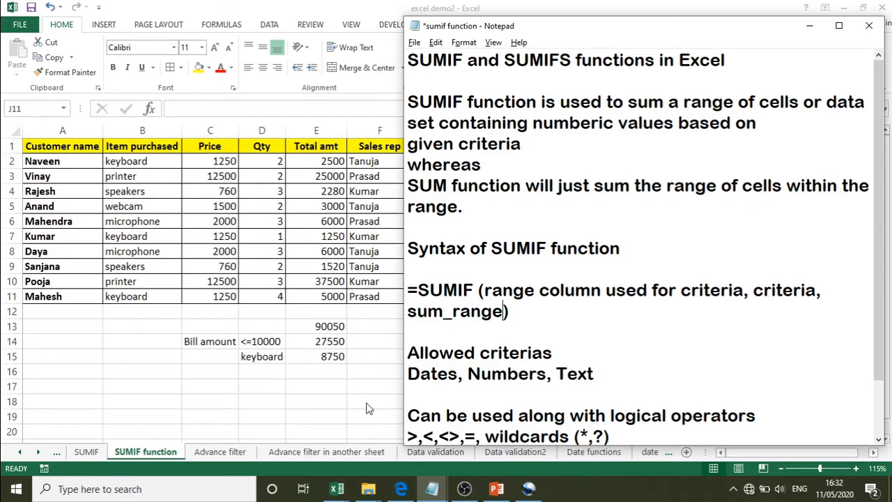
# - Switch from Notepad to Excel and begin a SUMIF formula in I3 for the Keyboard total sales
pyautogui.hotkey('alt', 'Tab')
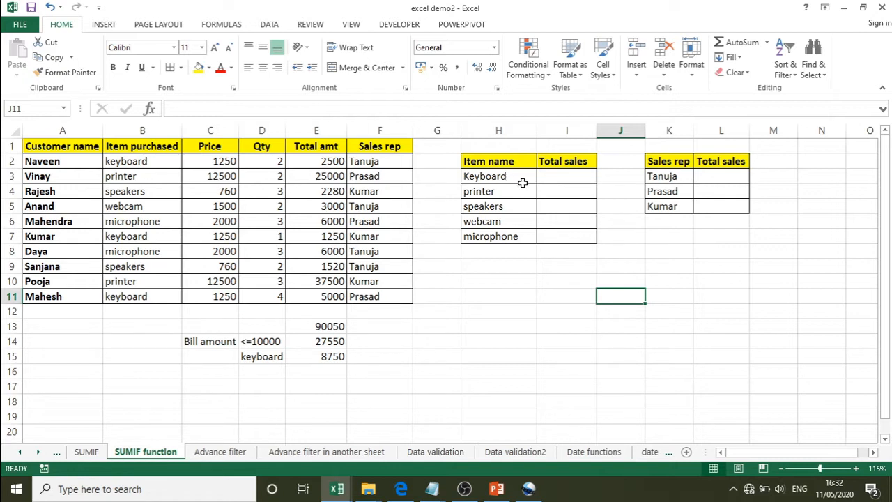
pyautogui.click(552, 180)
pyautogui.write('=')
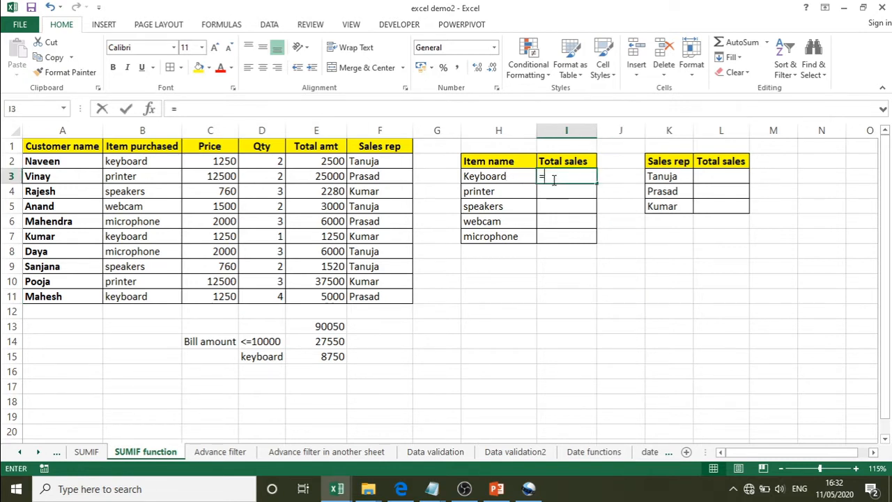
pyautogui.write('sumif')
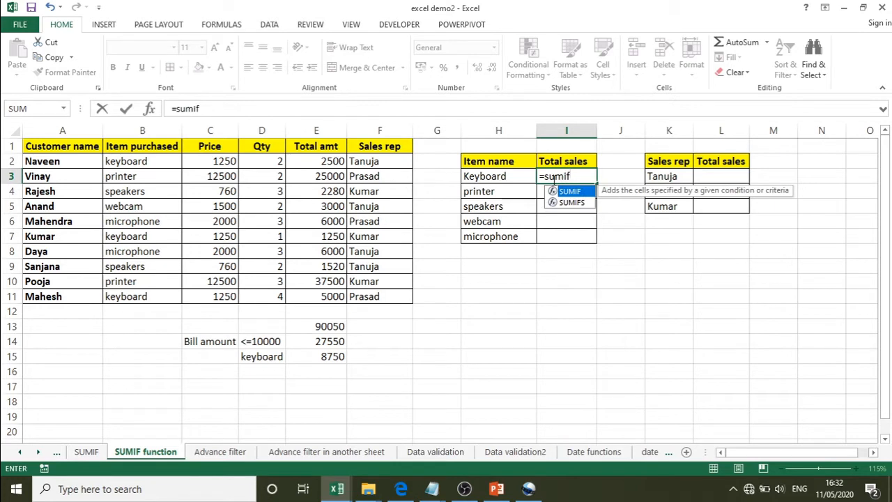
pyautogui.press('Tab')
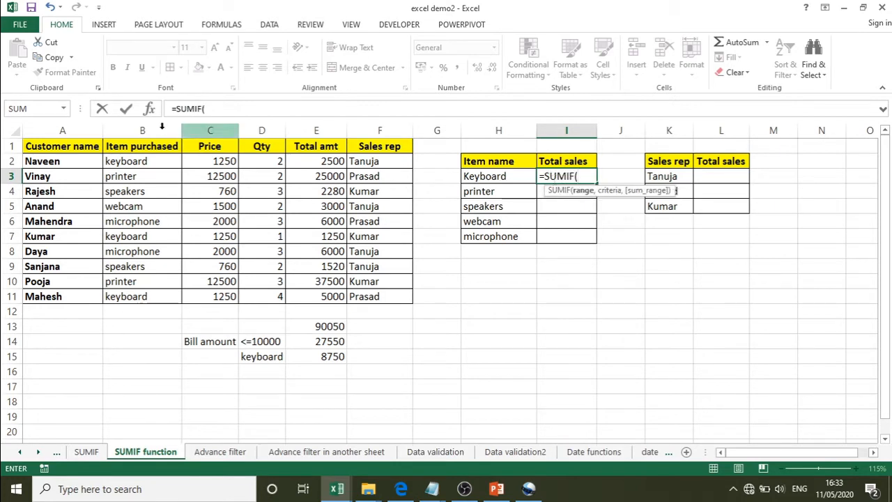
pyautogui.moveTo(143, 162); pyautogui.dragTo(145, 293)
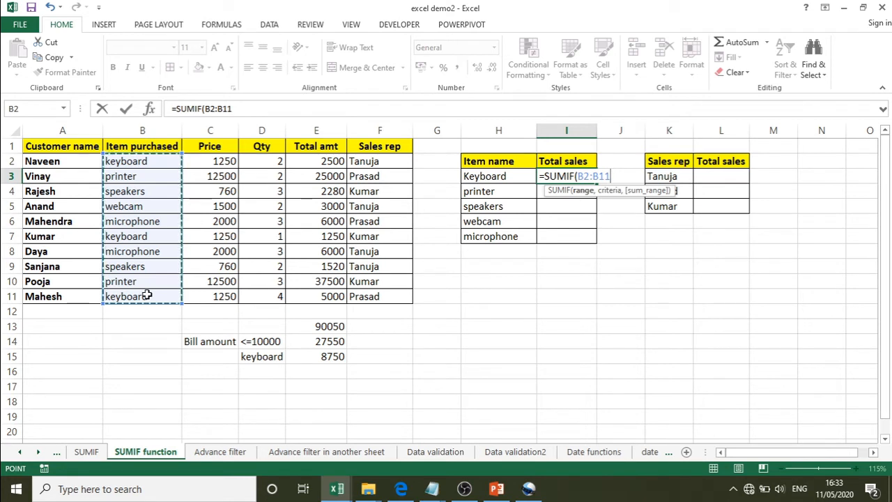
pyautogui.write(',')
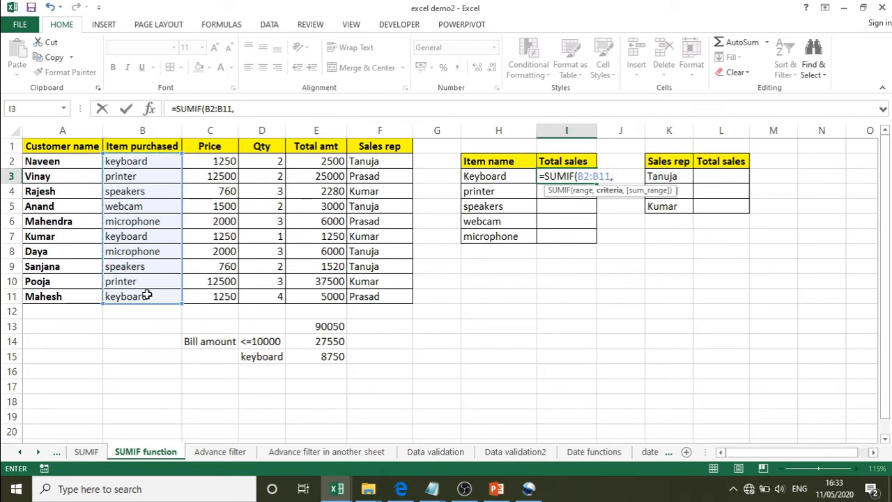
pyautogui.click(484, 179)
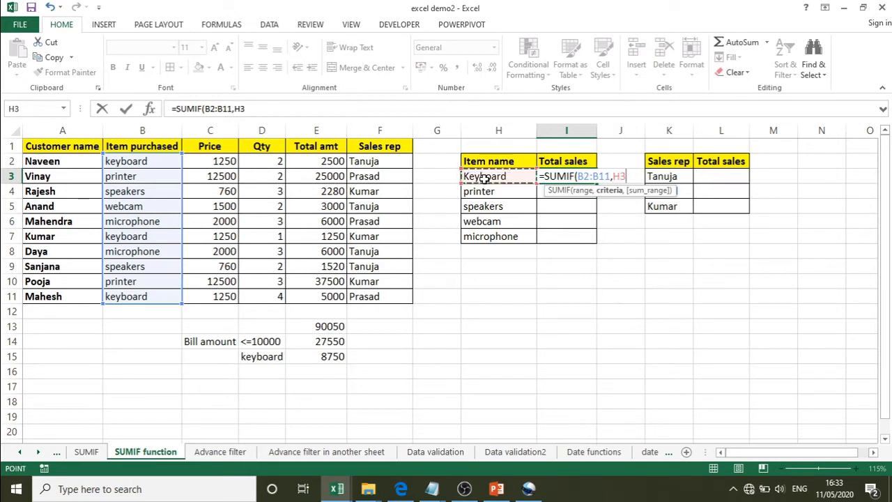
pyautogui.write(',')
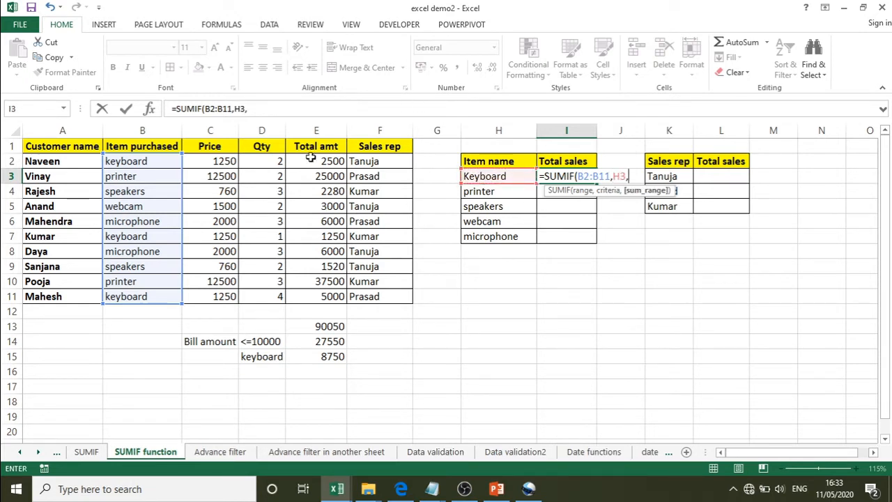
pyautogui.moveTo(310, 158); pyautogui.dragTo(320, 293)
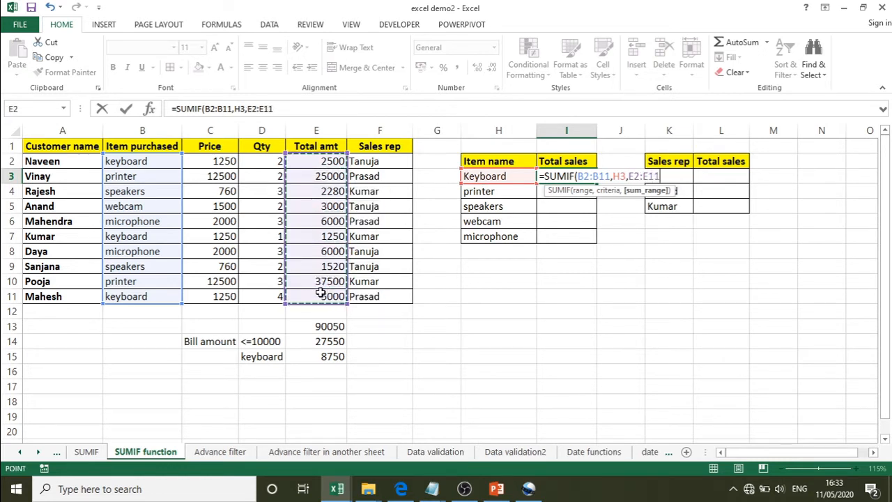
pyautogui.press('BackSpace')
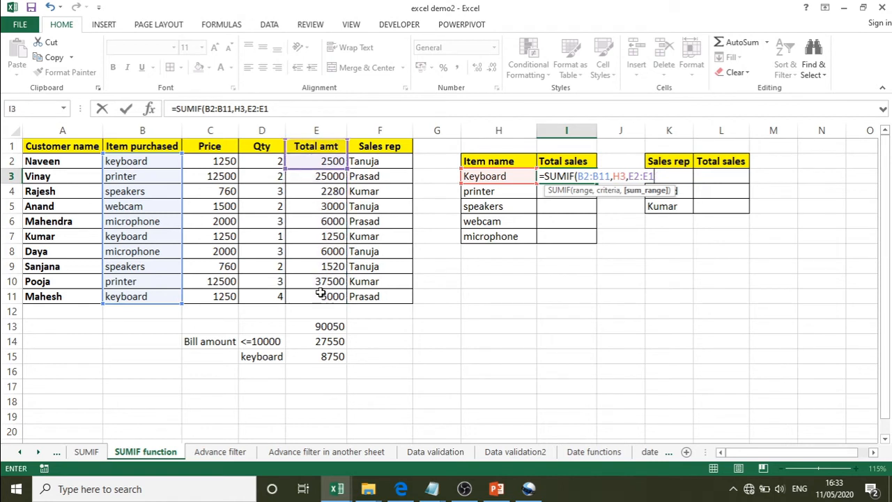
pyautogui.press('BackSpace')
pyautogui.press('BackSpace')
pyautogui.press('BackSpace')
pyautogui.press('BackSpace')
pyautogui.press('BackSpace')
pyautogui.press('BackSpace')
pyautogui.press('BackSpace')
pyautogui.press('BackSpace')
pyautogui.press('BackSpace')
pyautogui.press('BackSpace')
pyautogui.press('BackSpace')
pyautogui.press('BackSpace')
pyautogui.press('BackSpace')
pyautogui.press('BackSpace')
pyautogui.press('BackSpace')
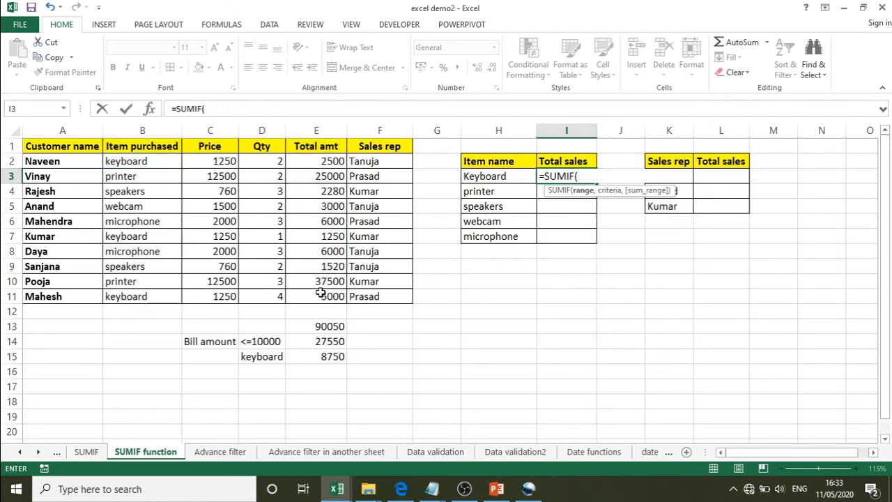
# - Give the SUMIF formula in I3 the absolute criteria range $B$2:$B$11 and H3 as the criteria
pyautogui.moveTo(159, 161); pyautogui.dragTo(161, 304)
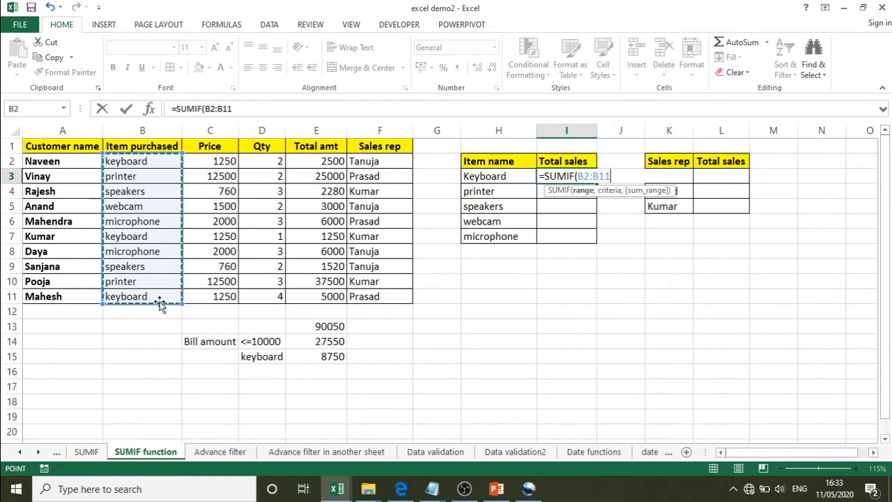
pyautogui.press('F4')
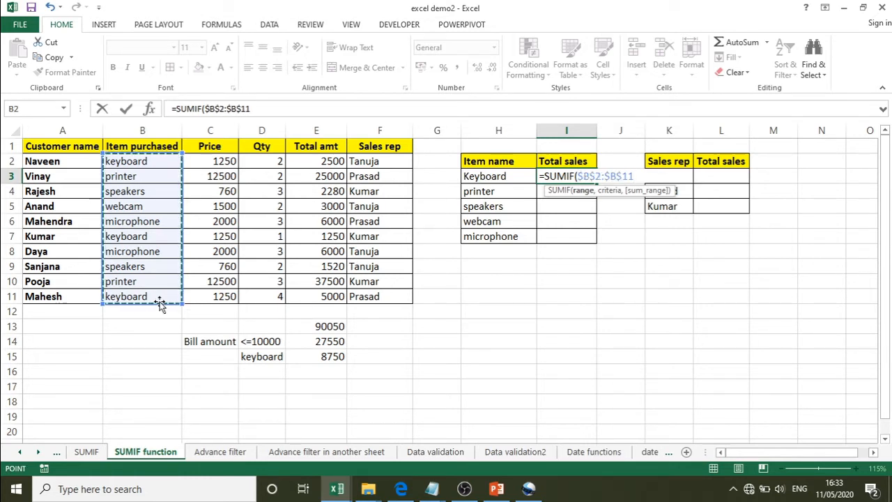
pyautogui.write(',')
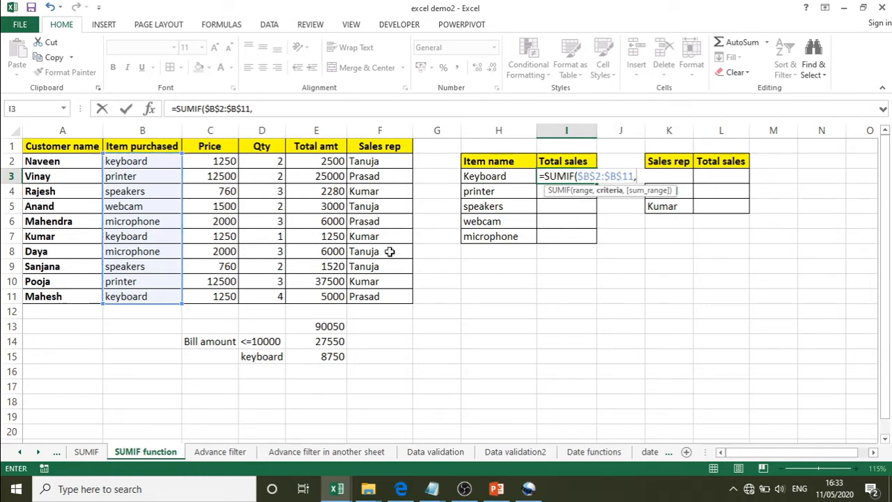
pyautogui.click(483, 179)
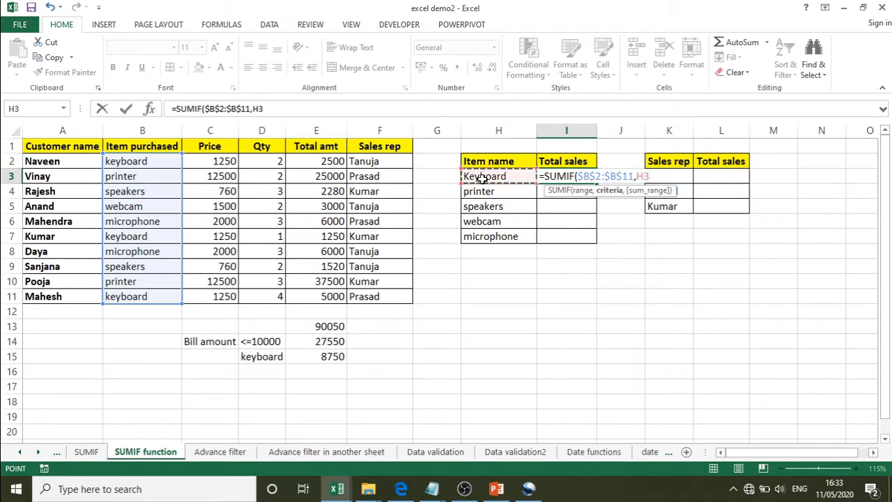
pyautogui.write(',')
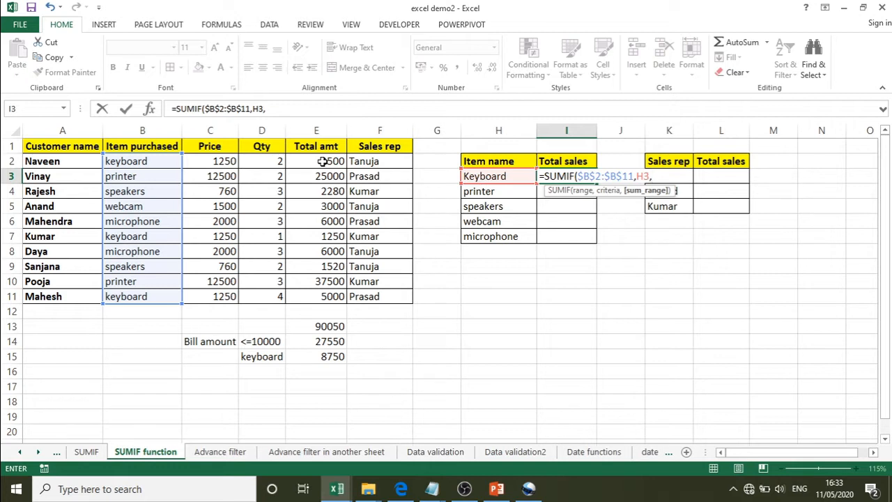
# - Finish the I3 formula with the absolute sum range $E$2:$E$11 and fill it down through I7
pyautogui.moveTo(323, 161); pyautogui.dragTo(308, 298)
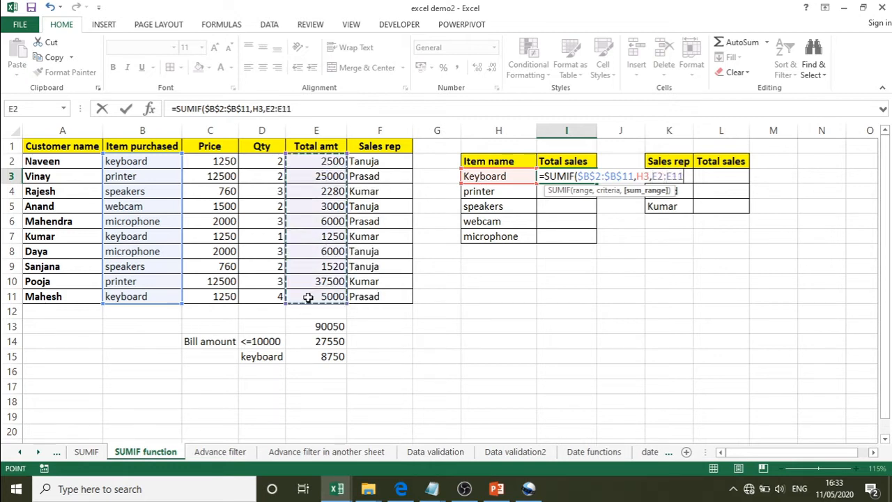
pyautogui.press('F4')
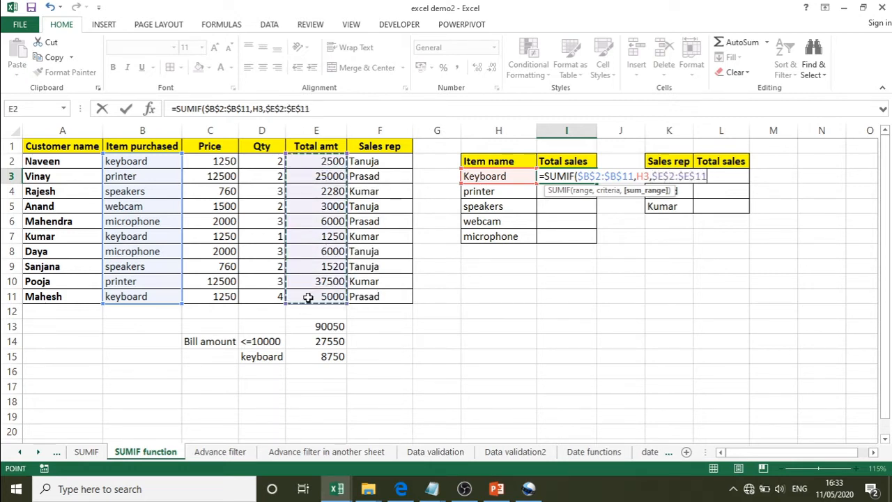
pyautogui.write(')')
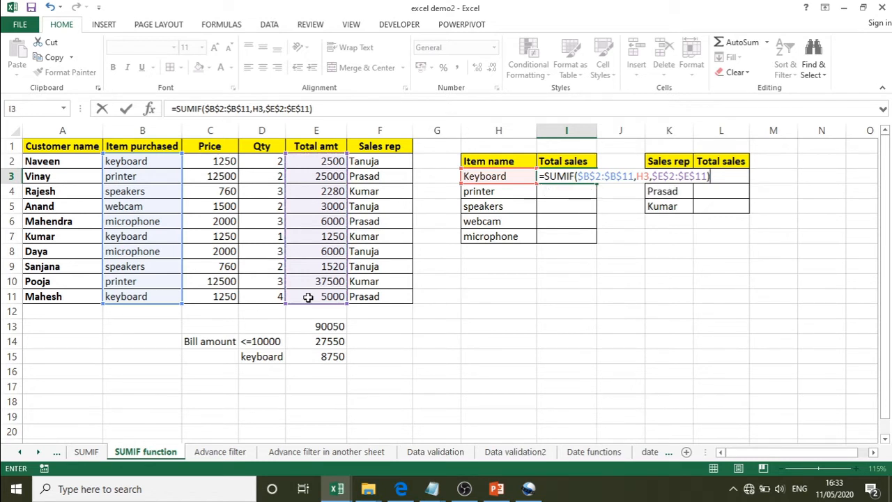
pyautogui.press('Return')
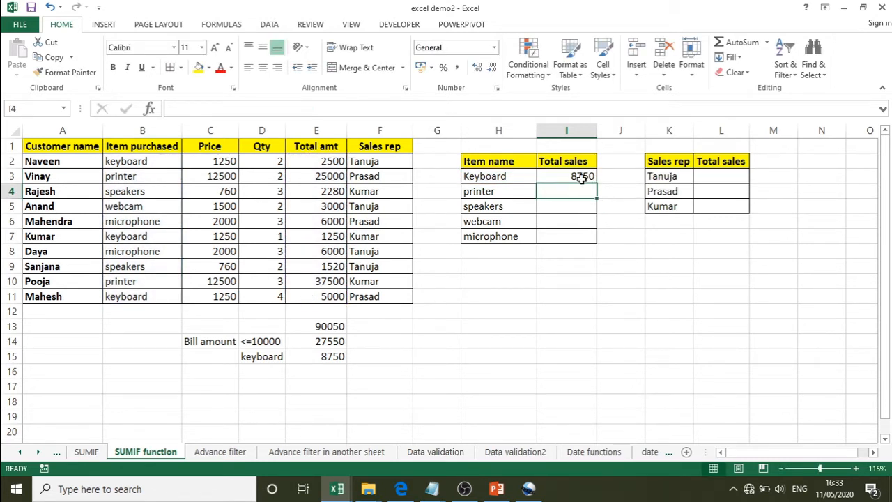
pyautogui.click(582, 179)
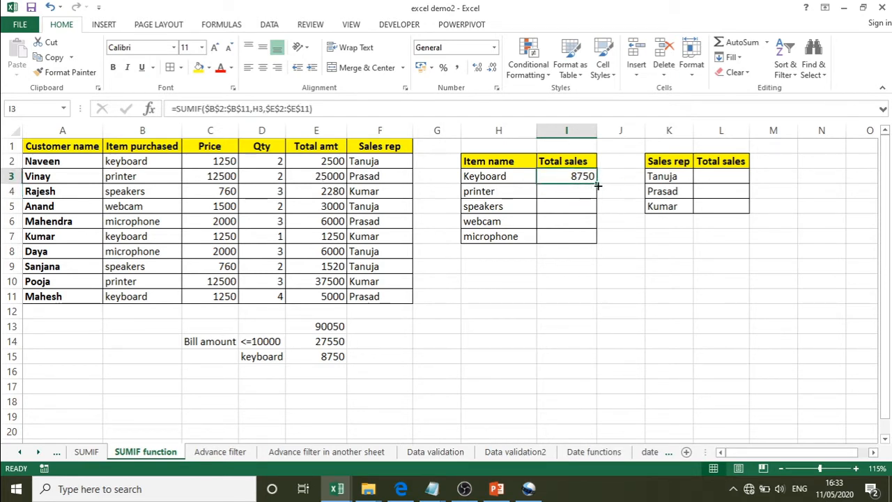
pyautogui.moveTo(597, 185); pyautogui.dragTo(590, 246)
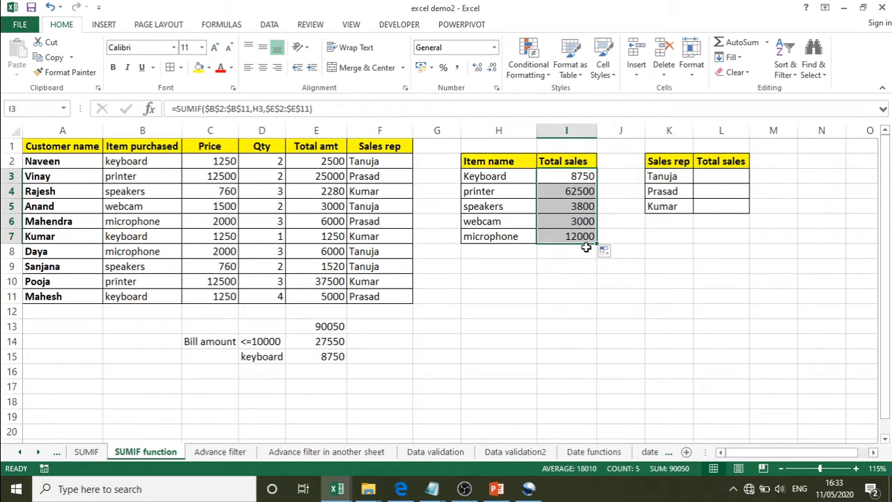
# - Begin a SUMIF formula in L3 with the absolute criteria range $F$2:$F$11 and K3 as the criteria
pyautogui.click(713, 180)
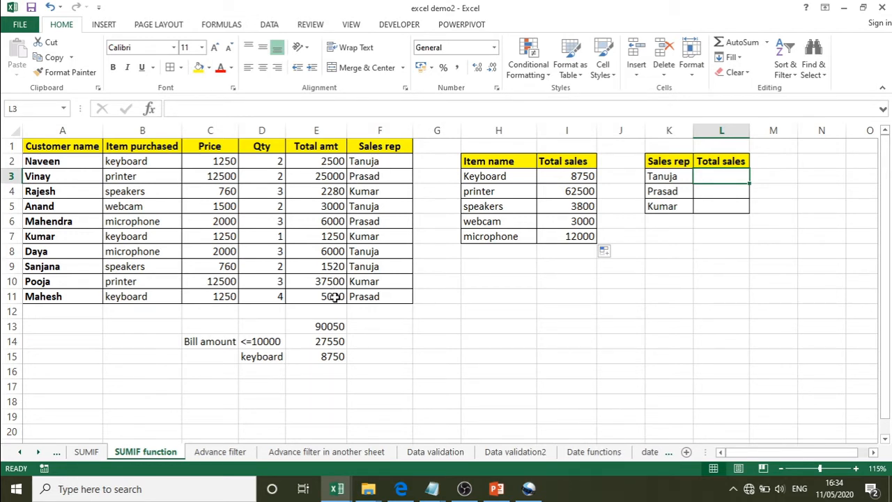
pyautogui.write('=')
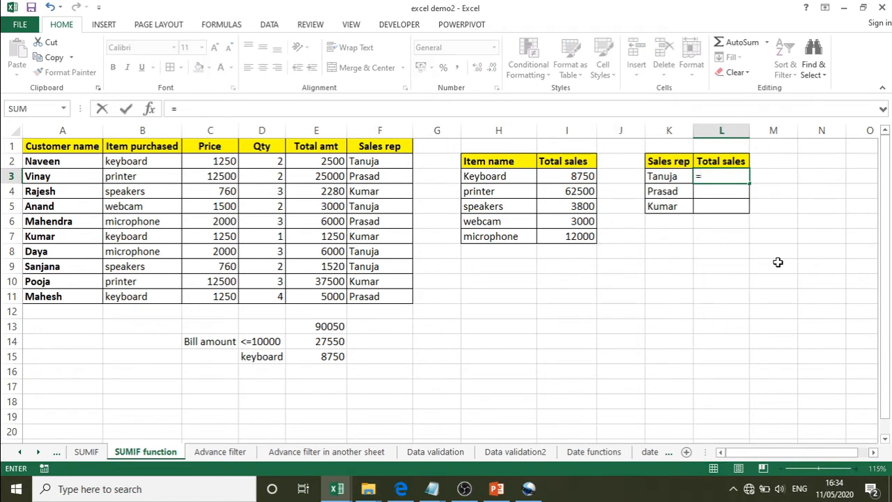
pyautogui.write('sumi')
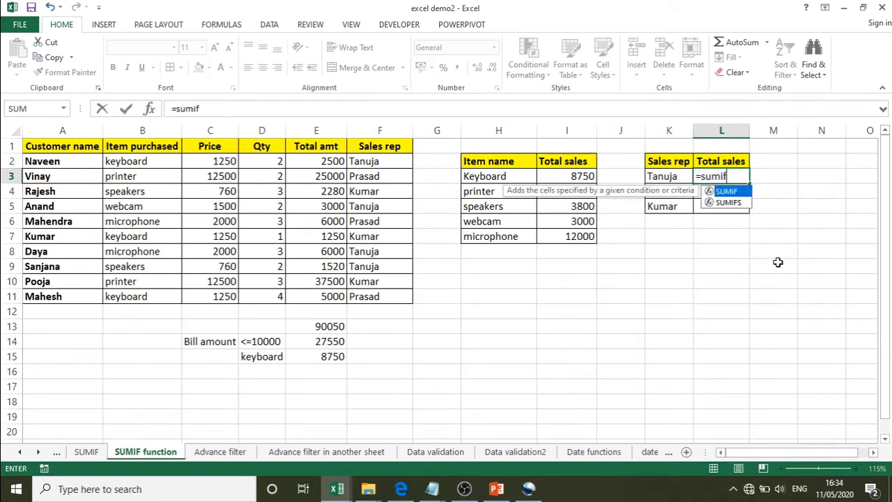
pyautogui.write('f')
pyautogui.press('Tab')
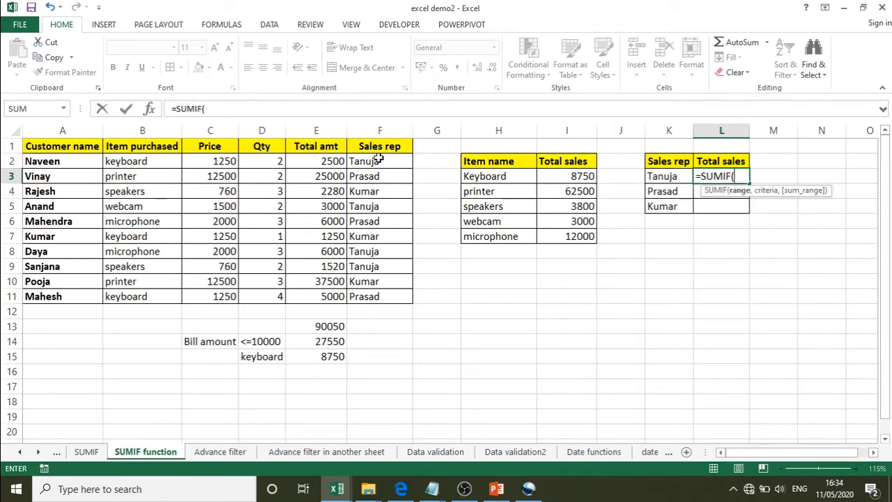
pyautogui.moveTo(379, 159); pyautogui.dragTo(378, 298)
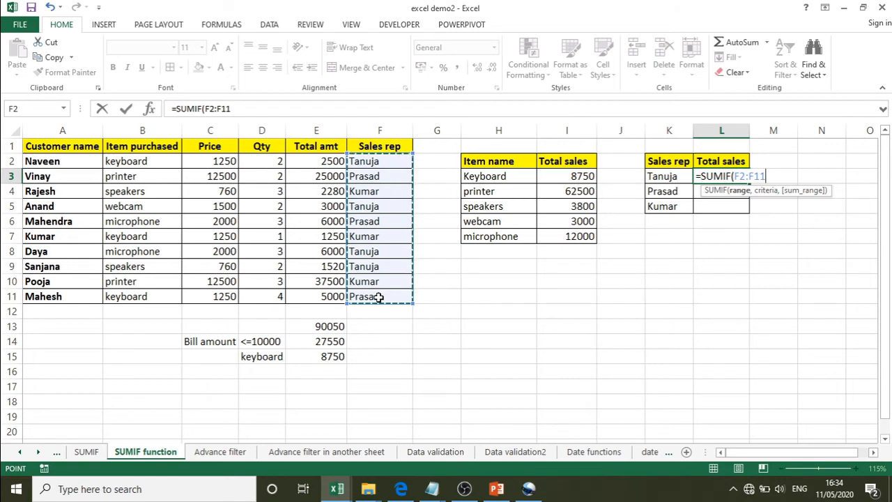
pyautogui.press('F4')
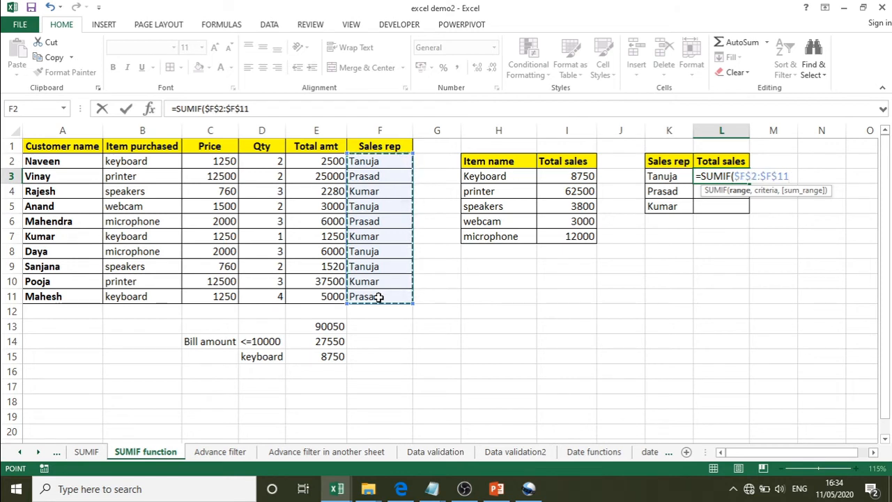
pyautogui.write(',')
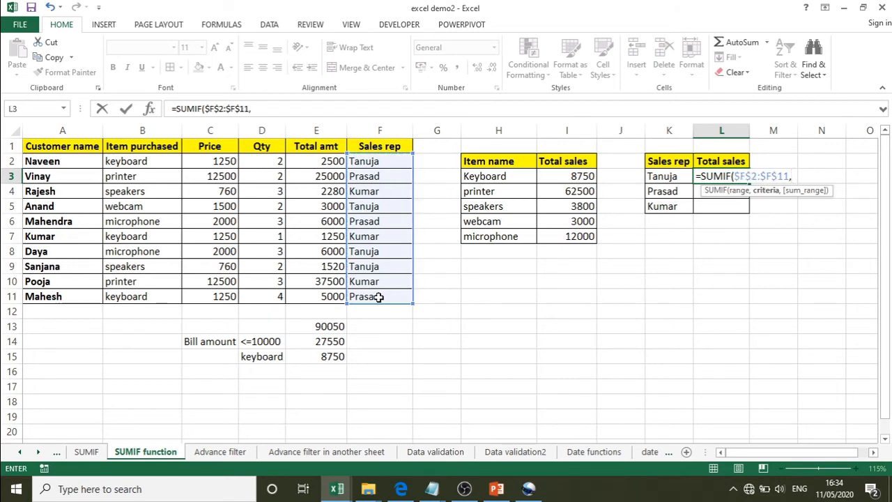
pyautogui.click(656, 177)
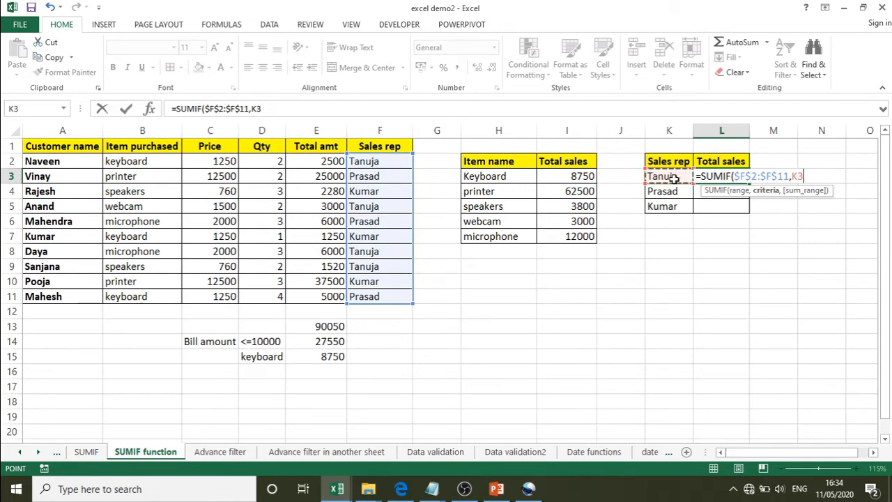
pyautogui.write(',')
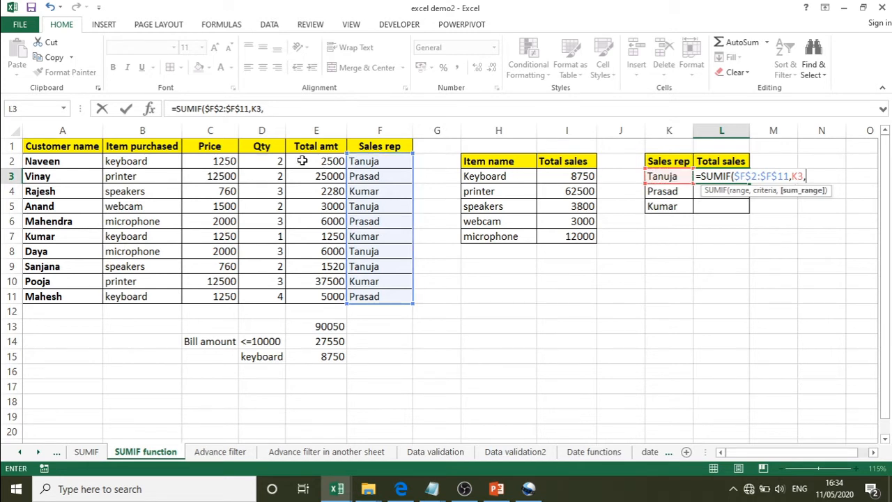
# - Complete the L3 formula with the absolute sum range $E$2:$E$11 and fill it down through L5
pyautogui.moveTo(305, 161); pyautogui.dragTo(316, 296)
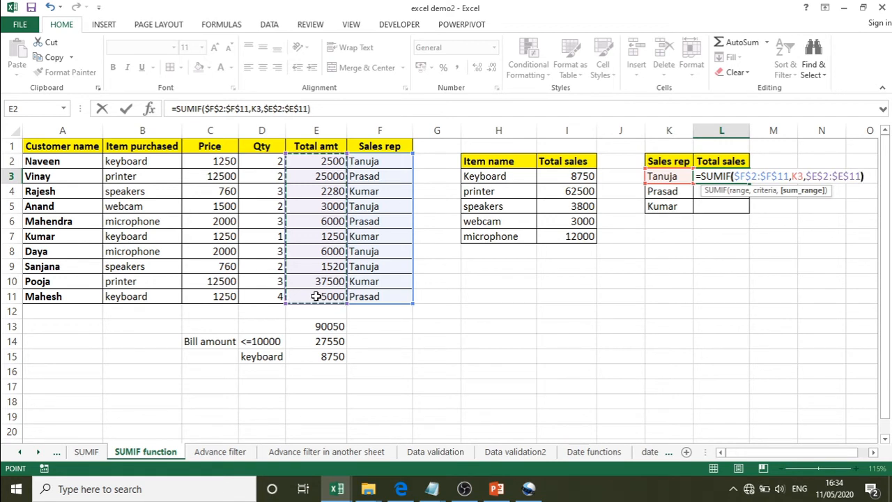
pyautogui.write(')')
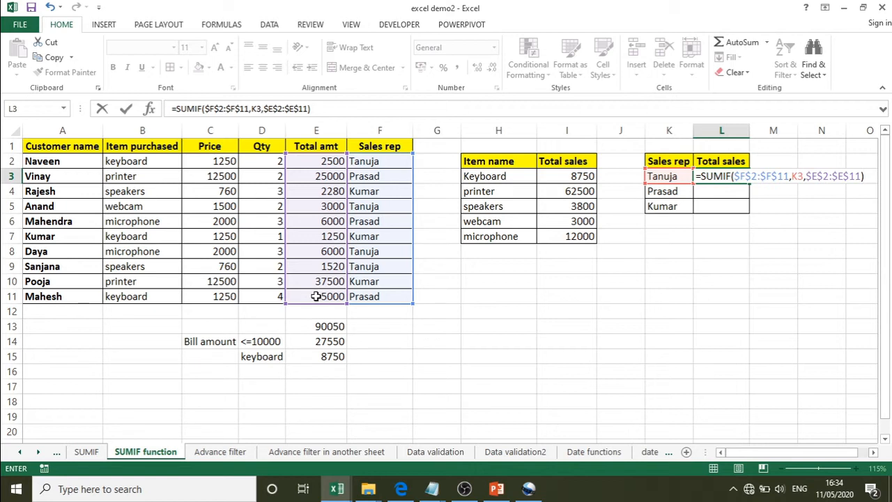
pyautogui.press('Return')
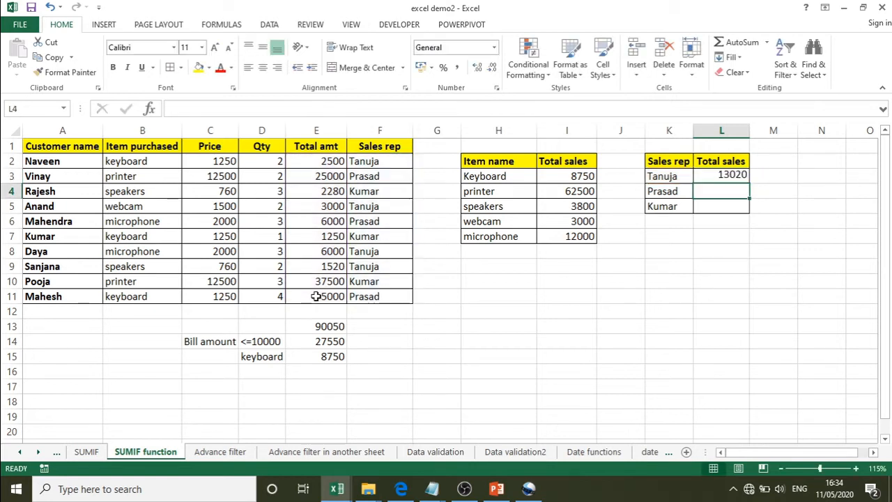
pyautogui.click(718, 176)
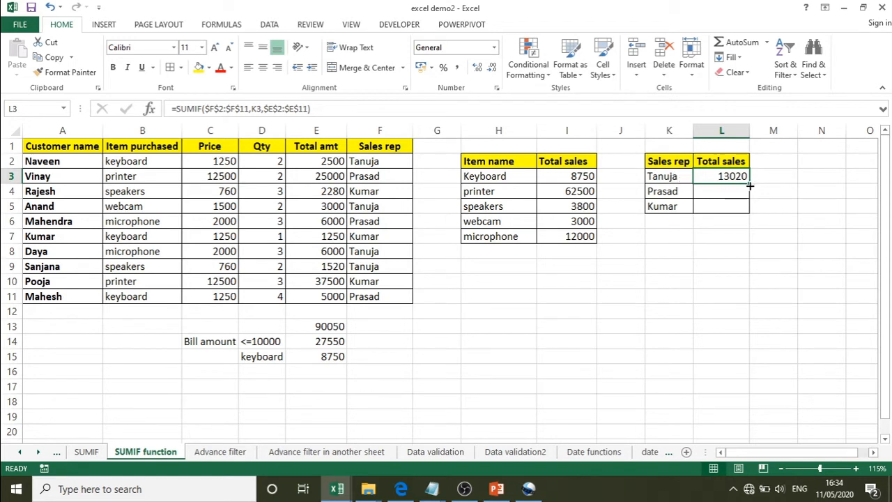
pyautogui.moveTo(750, 186); pyautogui.dragTo(750, 213)
pyautogui.click(699, 249)
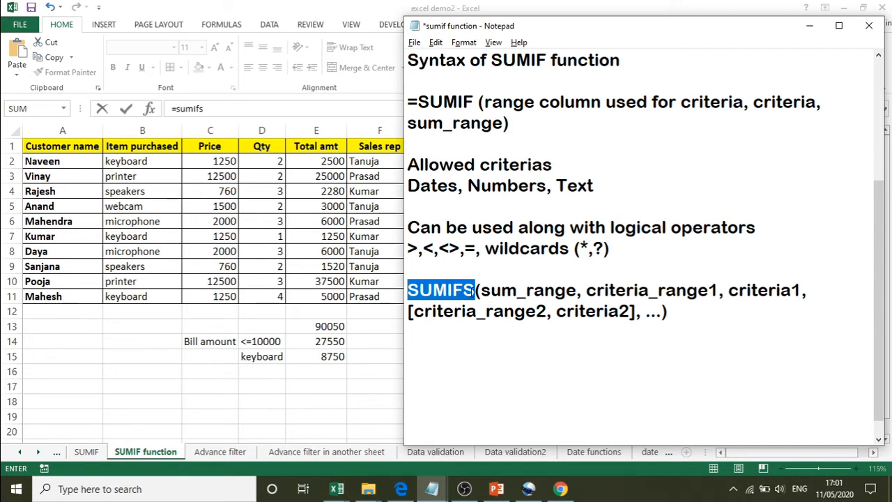
# - Review the SUMIFS syntax in the Notepad notes, covering sum_range, criteria_range1 and criteria_range2
pyautogui.click(474, 291)
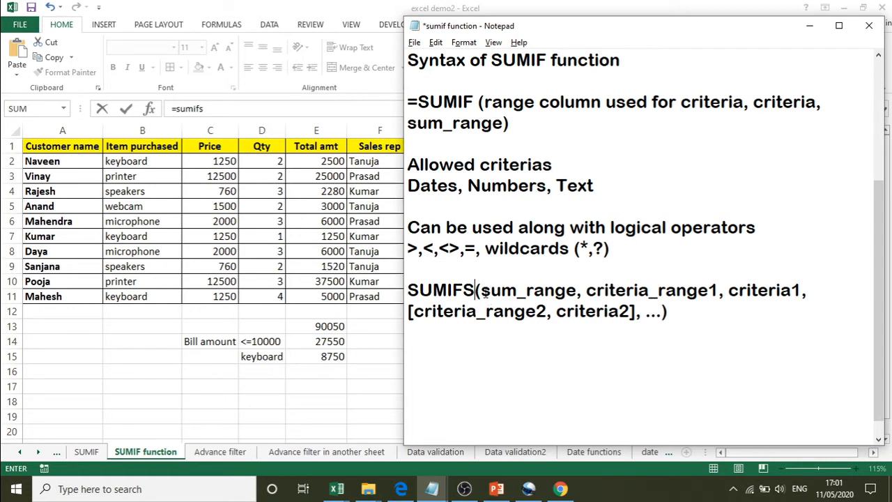
pyautogui.moveTo(483, 292); pyautogui.dragTo(576, 292)
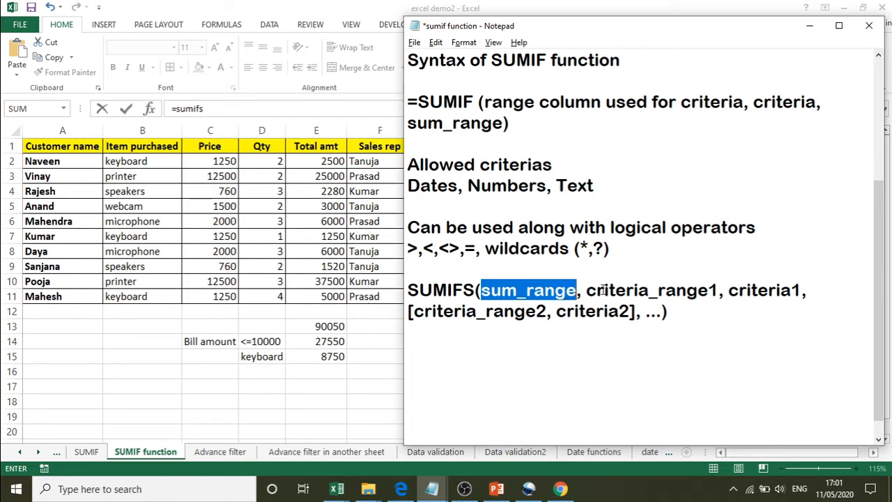
pyautogui.moveTo(588, 291); pyautogui.dragTo(716, 292)
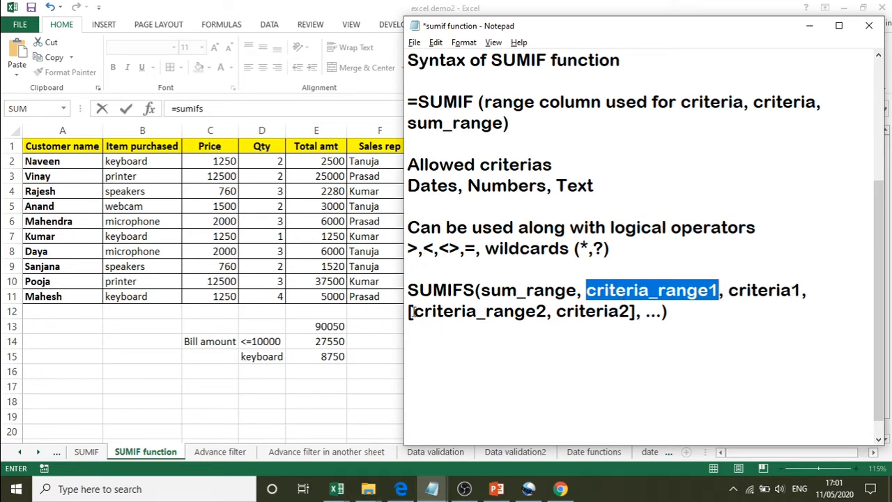
pyautogui.moveTo(414, 312); pyautogui.dragTo(546, 315)
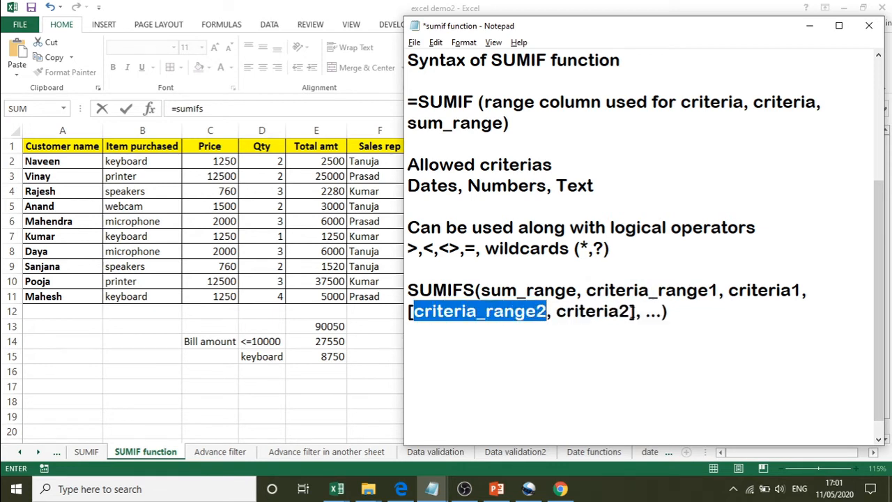
pyautogui.click(676, 312)
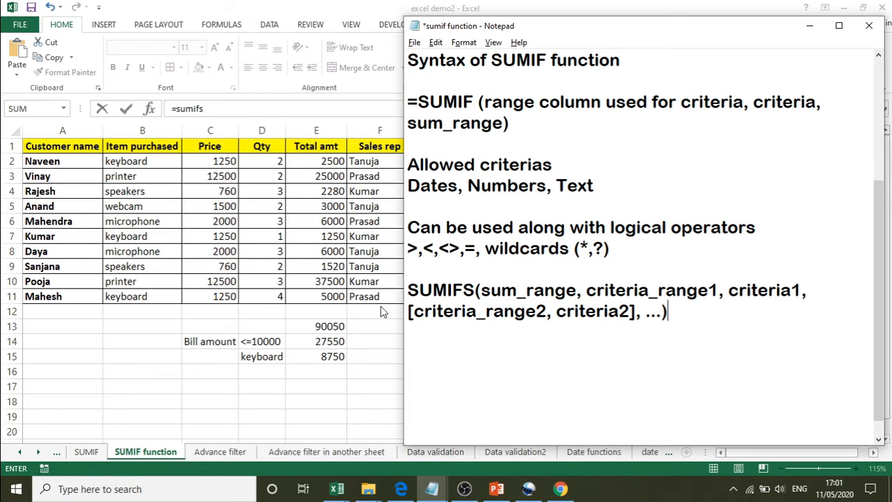
# - Switch to Excel, discard the unfinished J13 formula, and highlight the item and sales rep ranges B2:B11 and F2:F11
pyautogui.hotkey('alt', 'Tab')
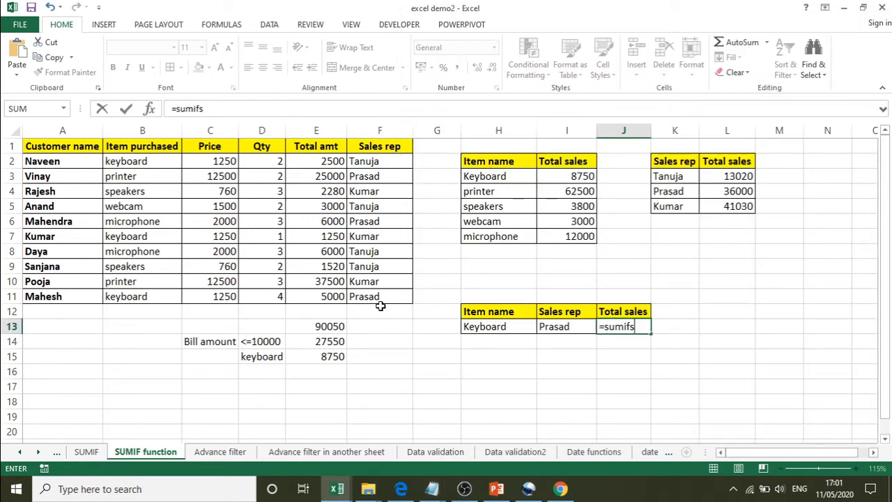
pyautogui.press('Escape')
pyautogui.press('Escape')
pyautogui.click(625, 340)
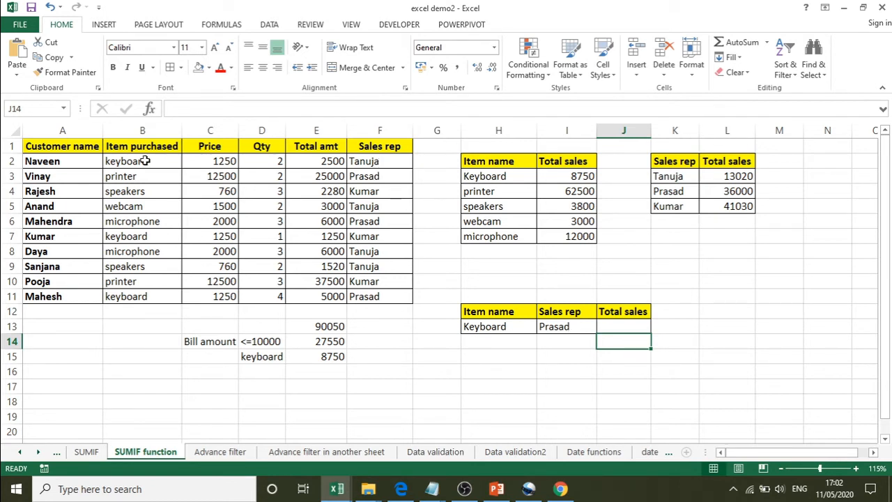
pyautogui.moveTo(144, 161); pyautogui.dragTo(145, 296)
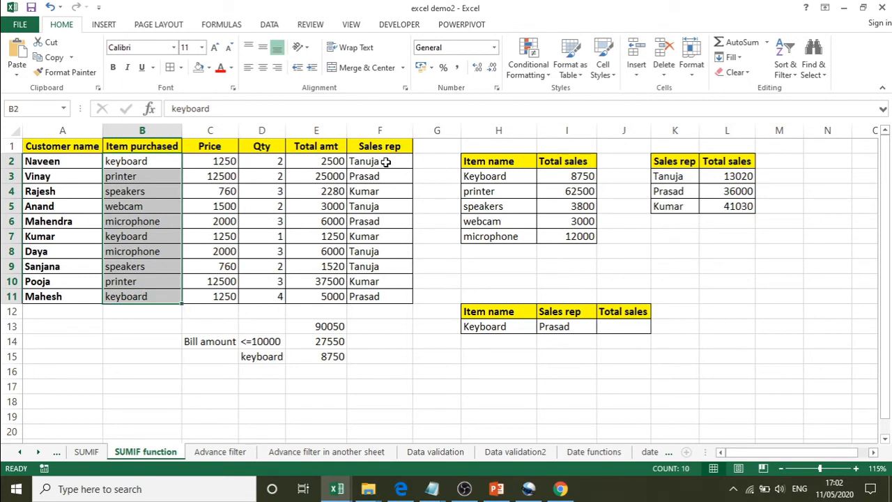
pyautogui.moveTo(393, 161); pyautogui.dragTo(392, 296)
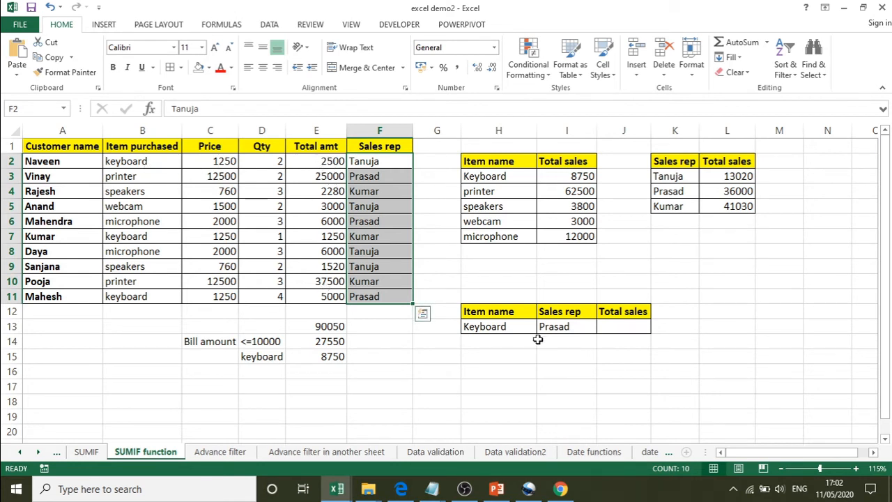
# - Begin a SUMIFS formula in J13 with E2:E11 as the sum range
pyautogui.click(624, 329)
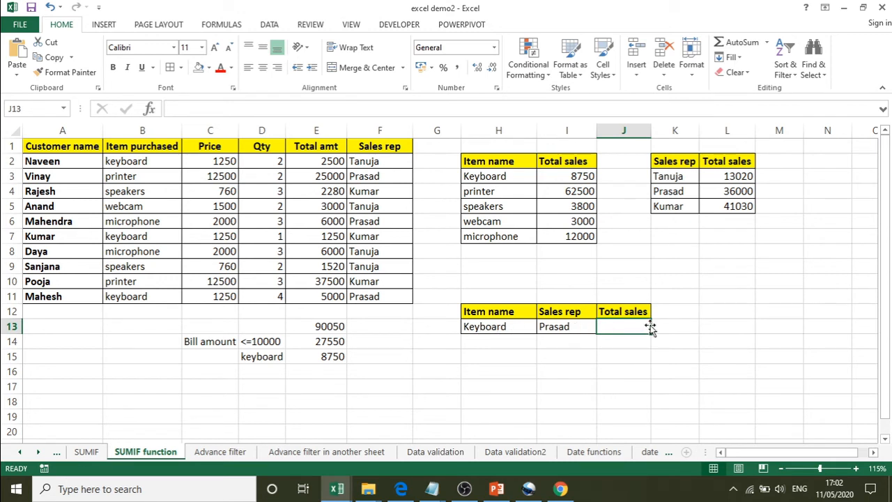
pyautogui.write('=')
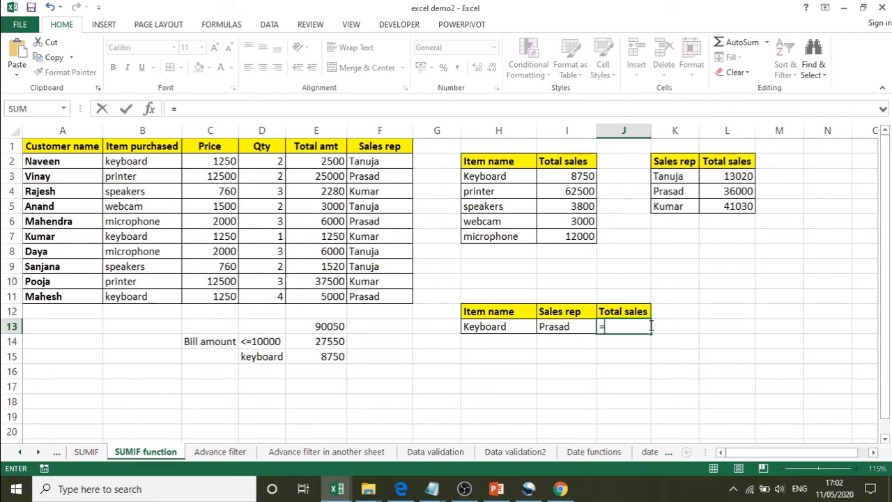
pyautogui.write('sum')
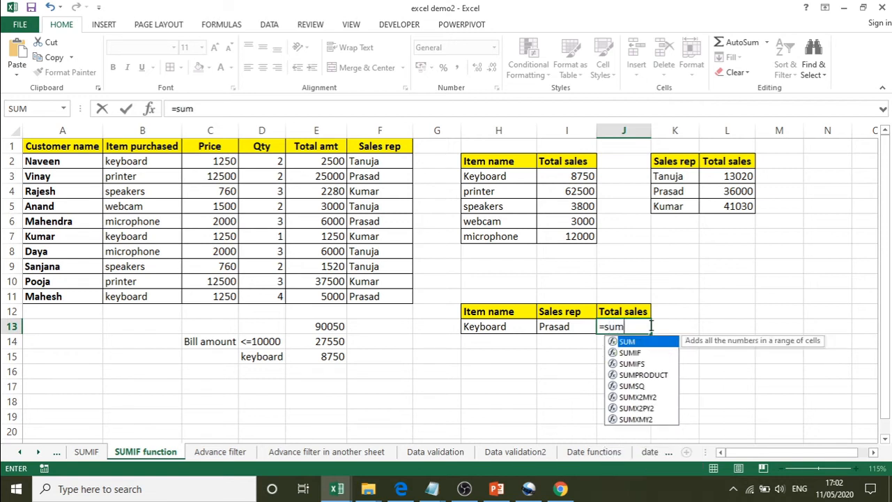
pyautogui.write('if')
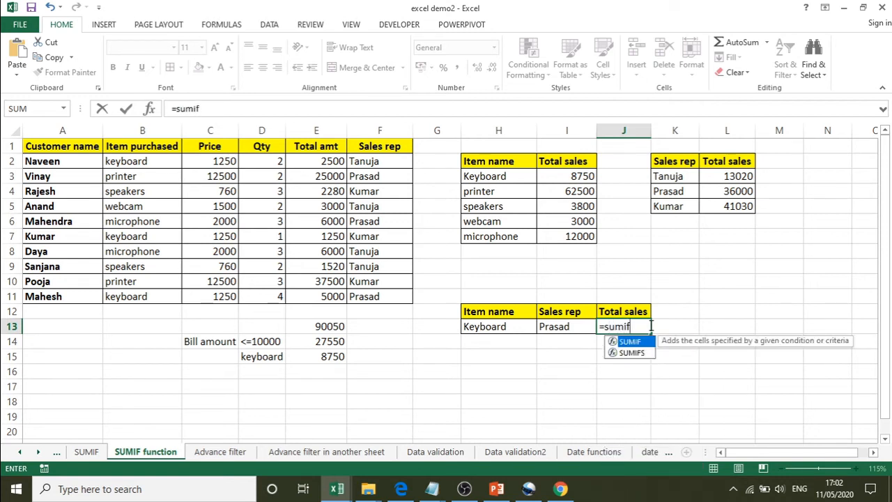
pyautogui.press('Down')
pyautogui.press('Tab')
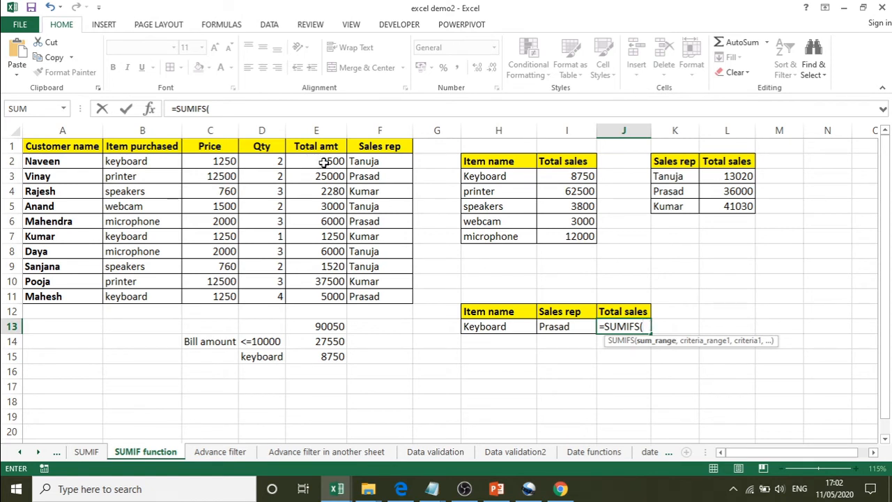
pyautogui.moveTo(322, 163); pyautogui.dragTo(322, 294)
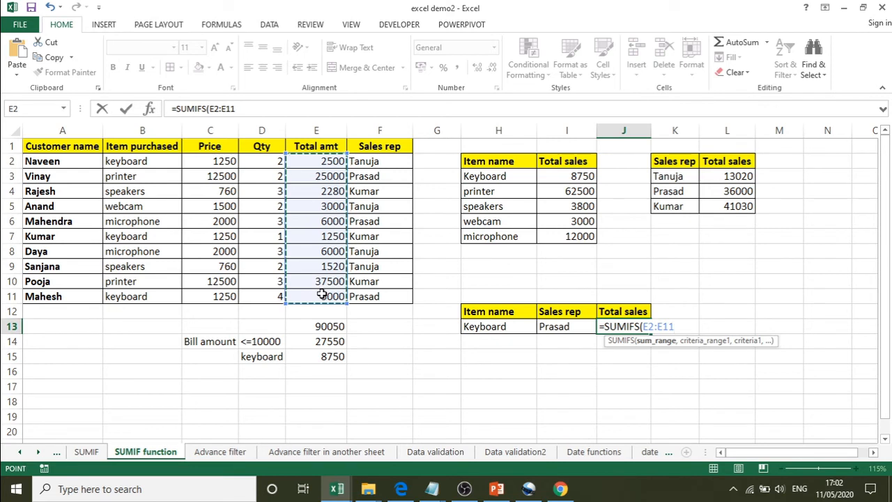
pyautogui.write(',')
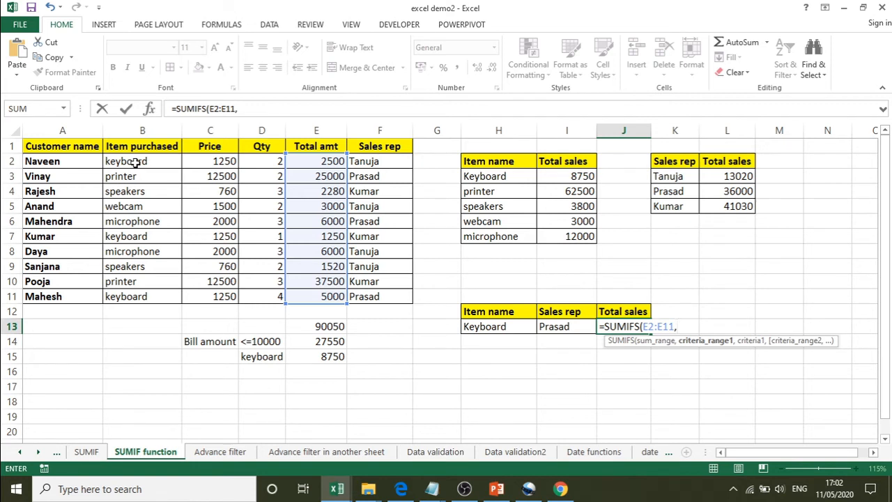
# - Add the item range B2:B11 and the item name in H13 as the first criteria pair of the J13 SUMIFS formula
pyautogui.moveTo(136, 161); pyautogui.dragTo(140, 296)
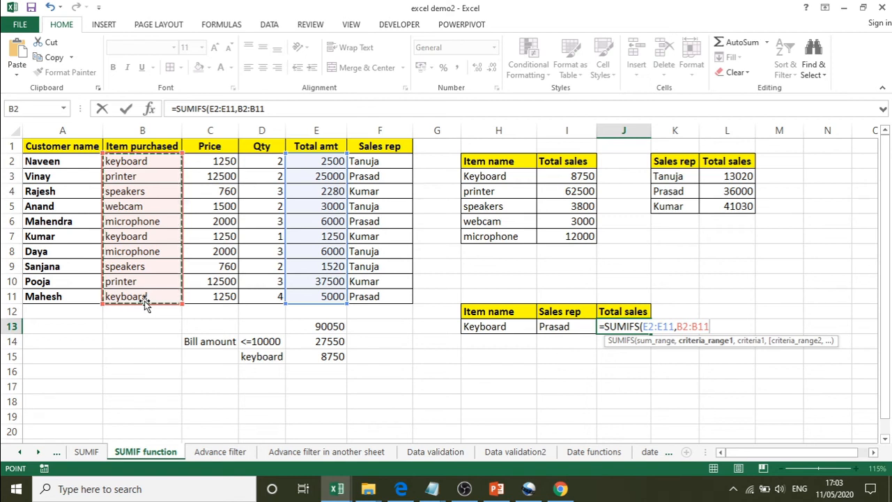
pyautogui.write(',')
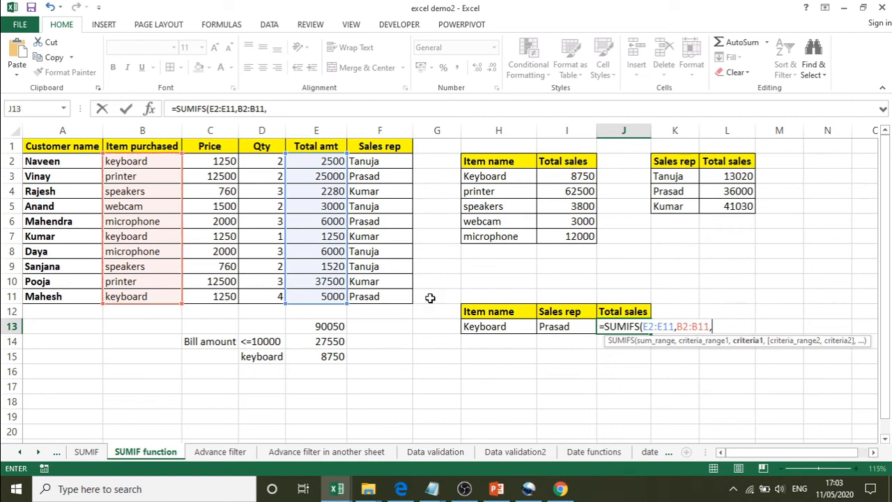
pyautogui.click(497, 326)
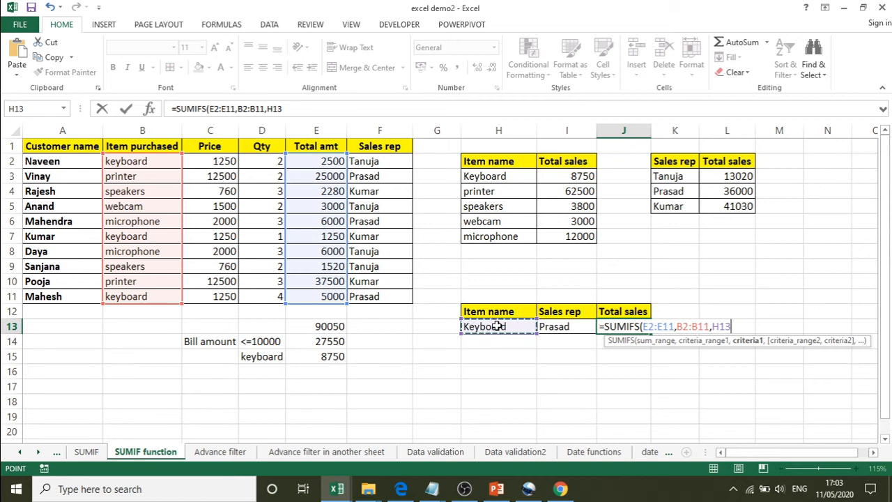
pyautogui.write(',')
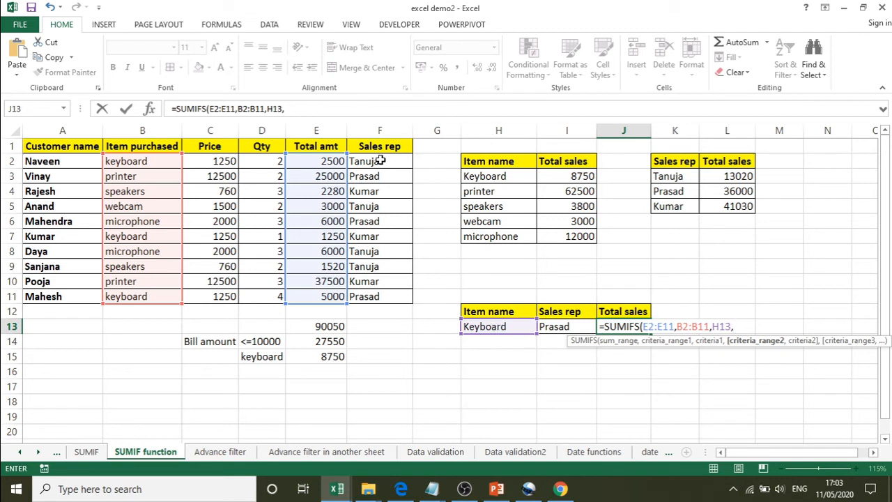
# - Complete the J13 SUMIFS formula with the sales rep range F2:F11 and the rep criterion in I13
pyautogui.moveTo(388, 160); pyautogui.dragTo(394, 299)
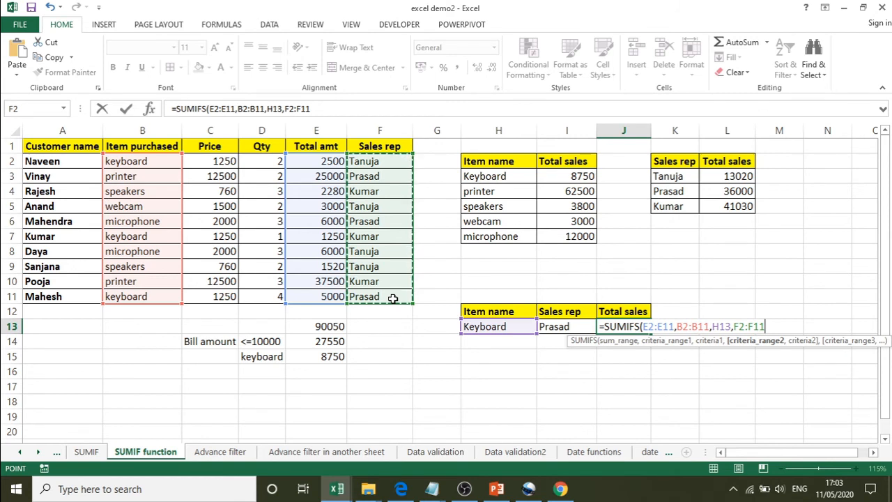
pyautogui.write(',')
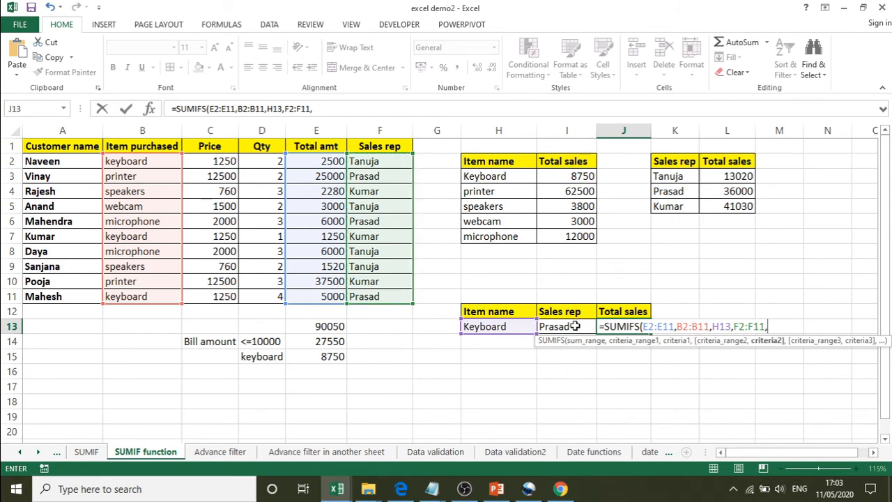
pyautogui.click(575, 326)
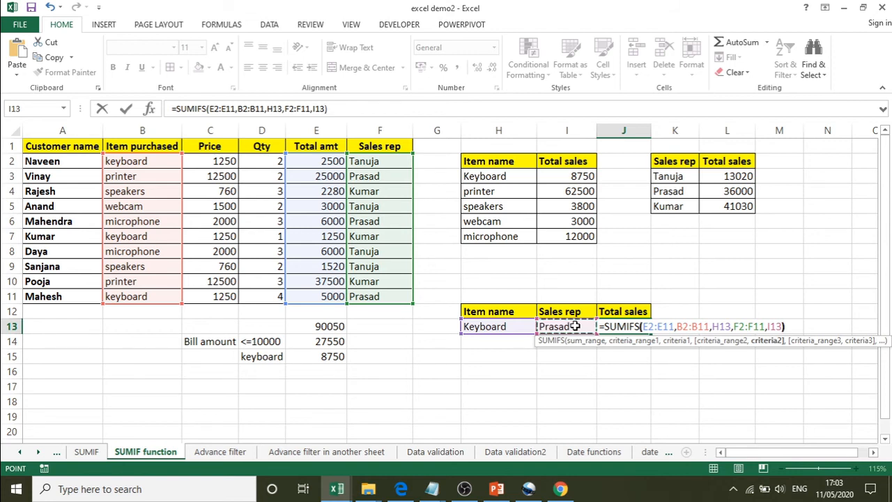
pyautogui.write(')')
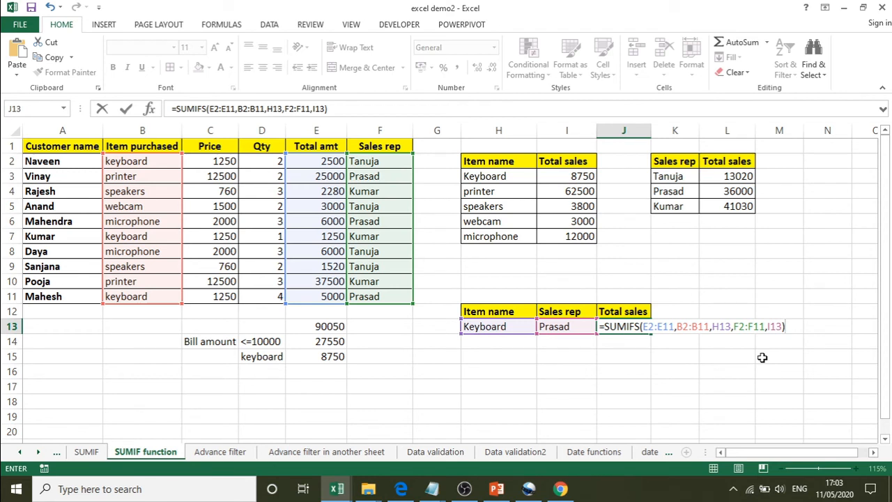
pyautogui.press('Return')
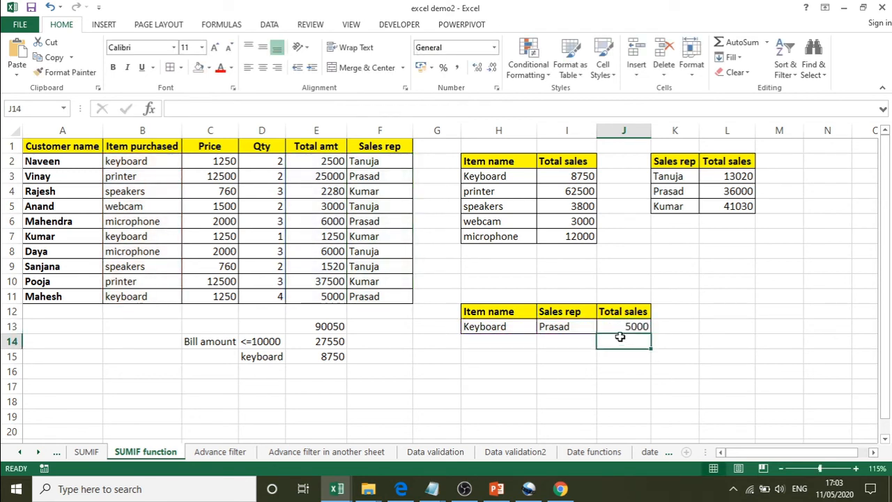
# - Check the SUMIFS total against the item, sales rep and total amount in row 11 of the sales table
pyautogui.click(145, 297)
pyautogui.click(398, 297)
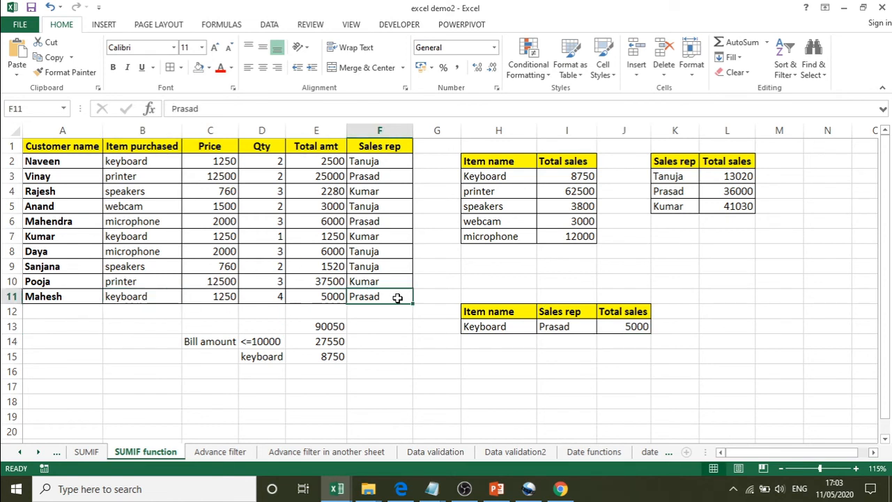
pyautogui.click(320, 296)
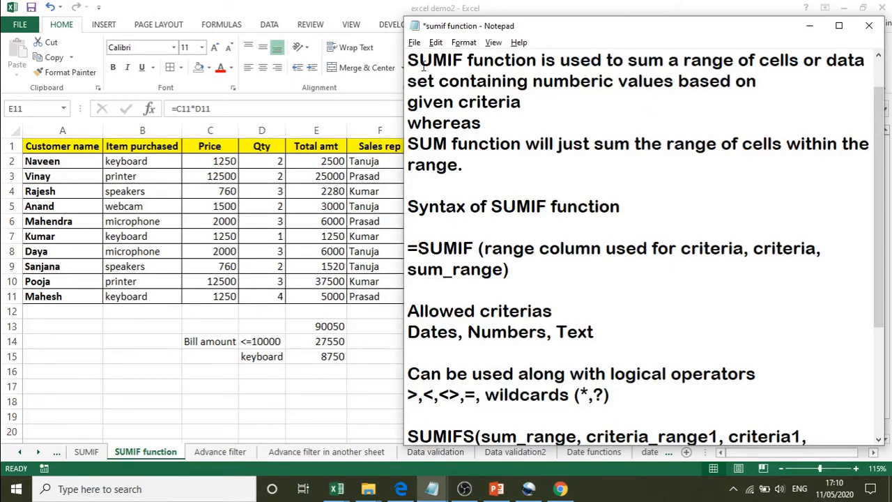
# - Review the SUMIF and SUMIFS notes in Notepad from the start, highlighting sum_range in the SUMIFS syntax
pyautogui.scroll(1, 873, 198)
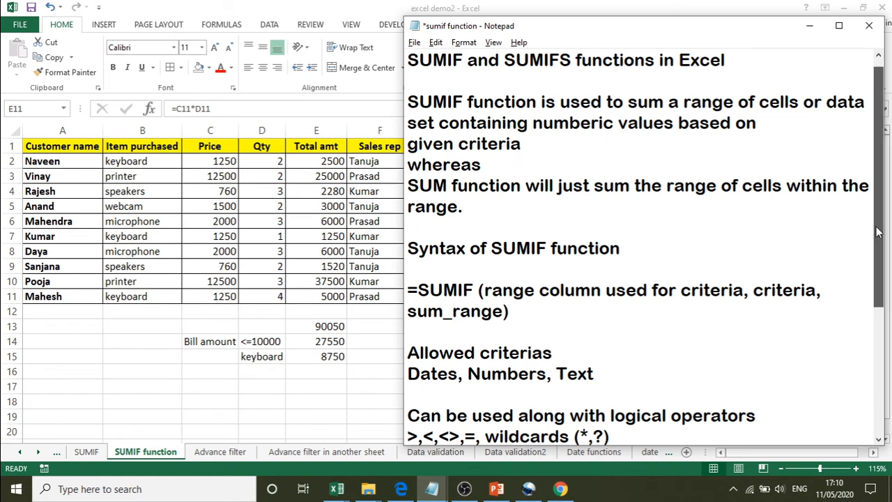
pyautogui.moveTo(877, 217); pyautogui.dragTo(877, 297)
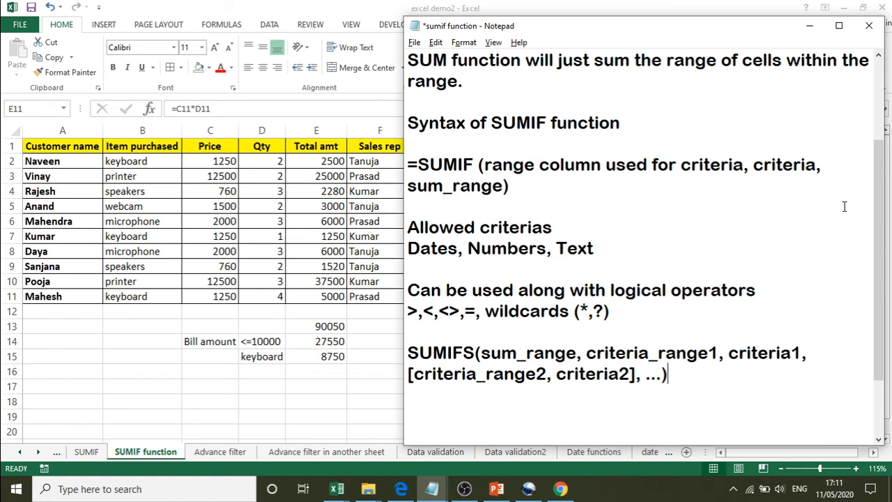
pyautogui.scroll(-2, 882, 211)
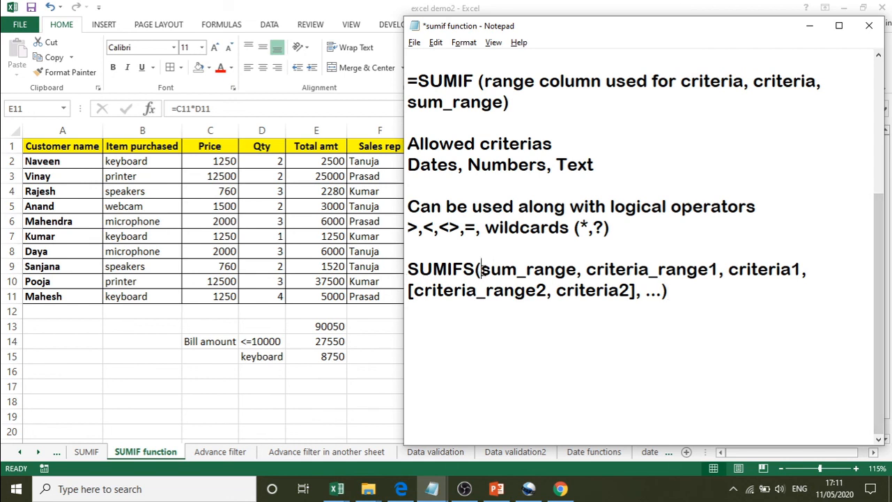
pyautogui.moveTo(481, 269); pyautogui.dragTo(574, 275)
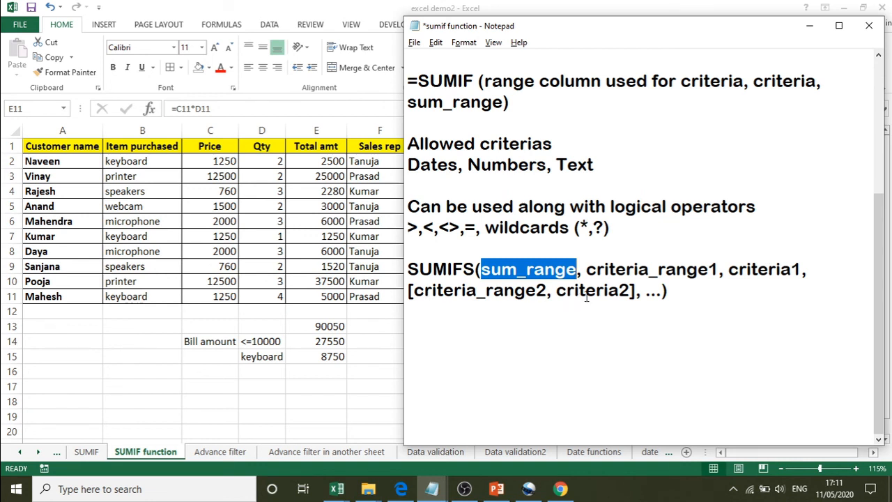
pyautogui.click(699, 305)
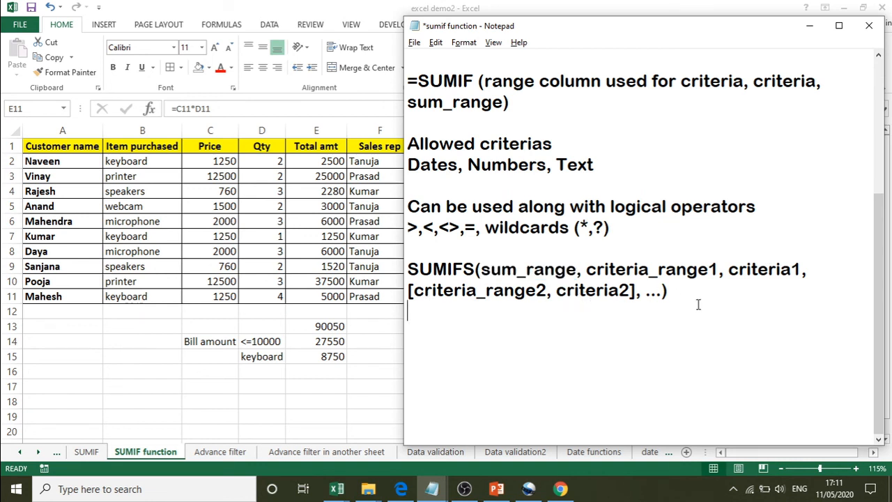